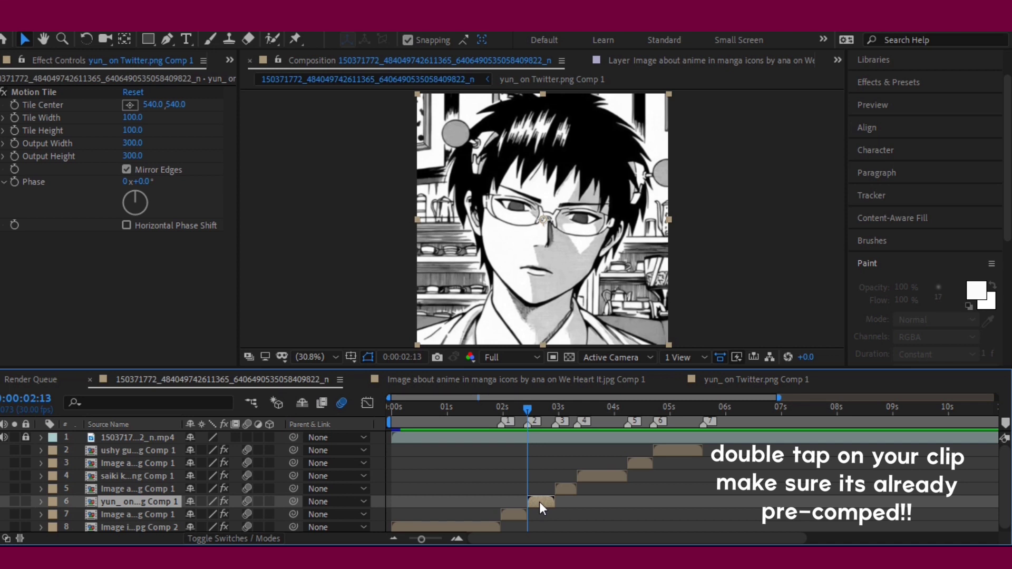
Open the character's precomp and duplicate the image layer into four copies, selecting layer 4.
double_click(540, 502)
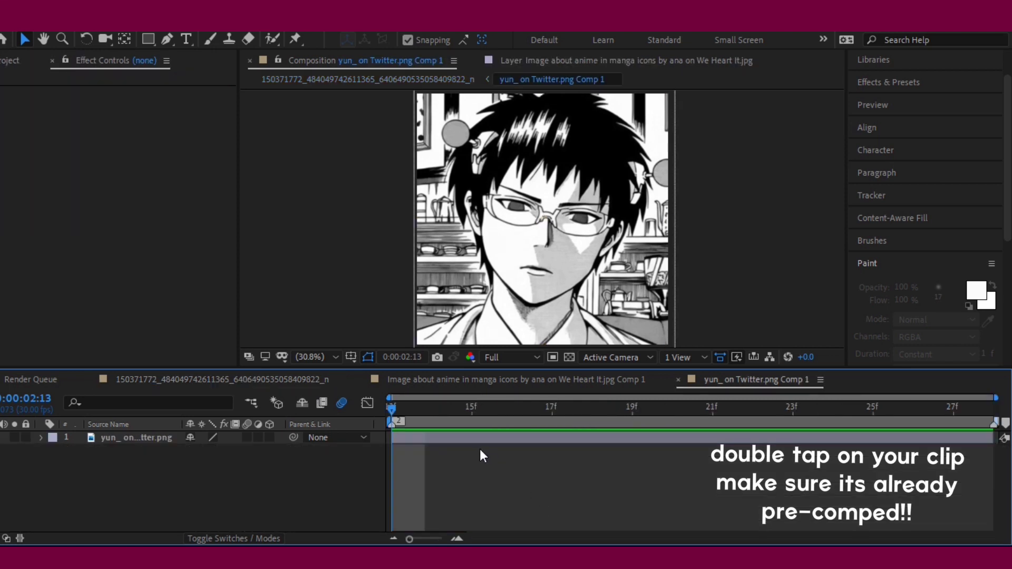
left_click(470, 437)
key("ctrl+d")
key("ctrl+d")
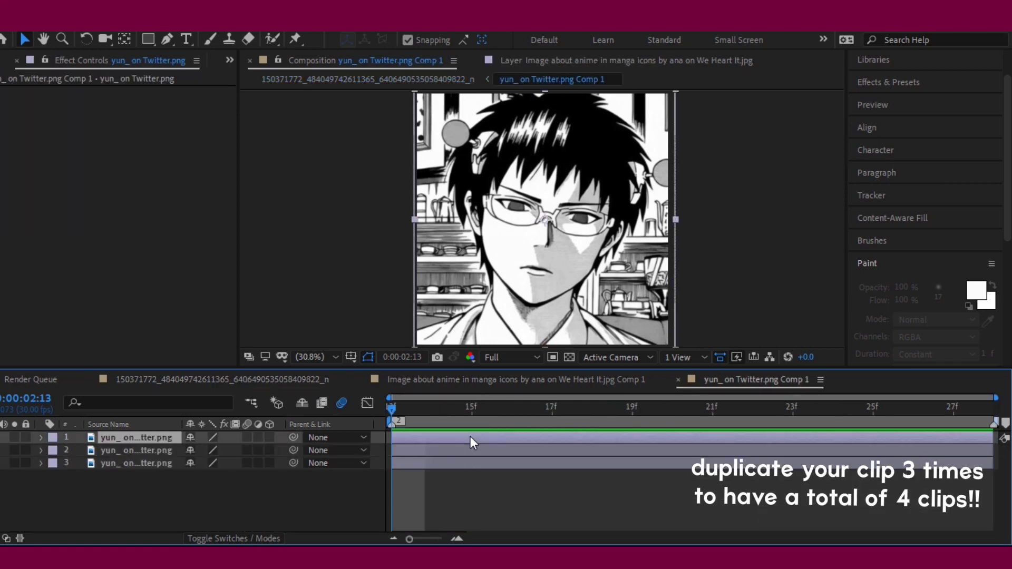
key("ctrl+d")
left_click(446, 479)
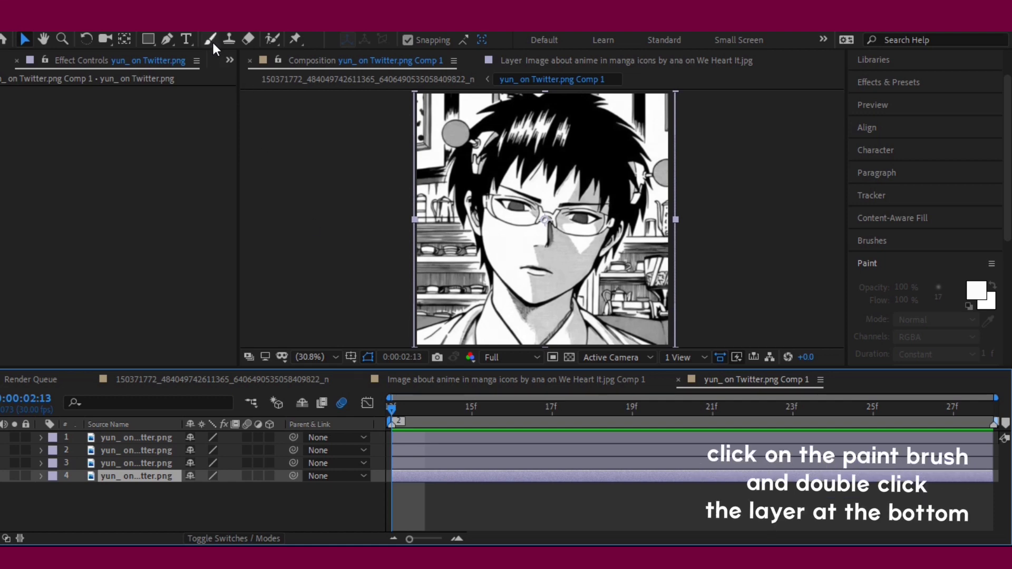
Open layer 4 alone at 200% zoom with the Brush tool and paint eyedropper ready.
left_click(211, 41)
double_click(434, 479)
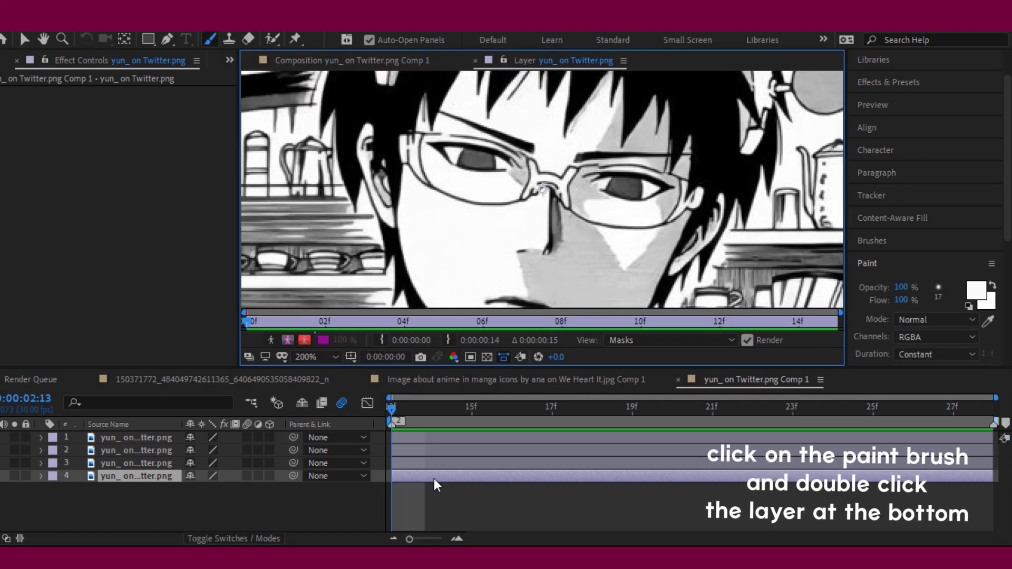
left_click(320, 355)
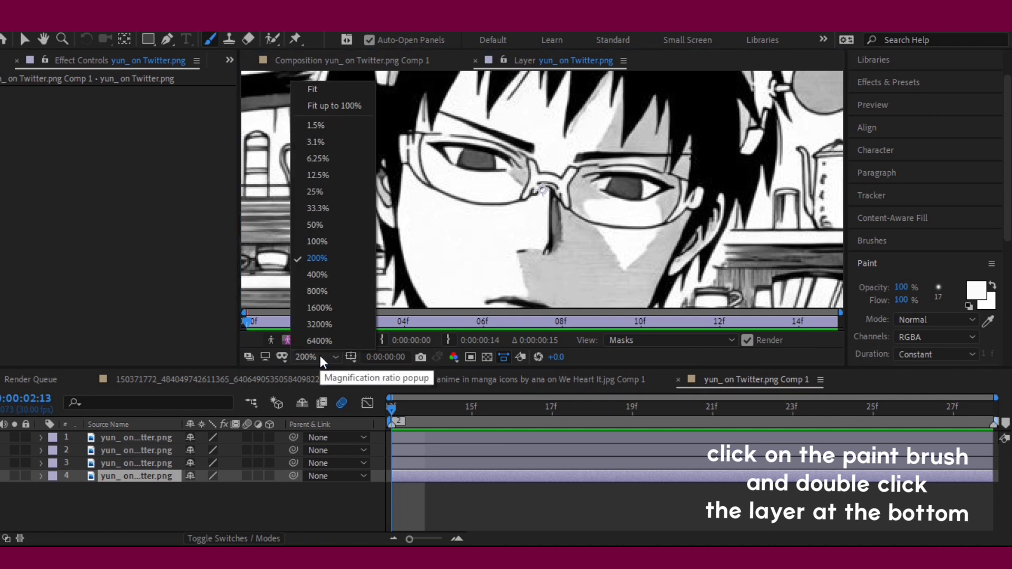
left_click(328, 261)
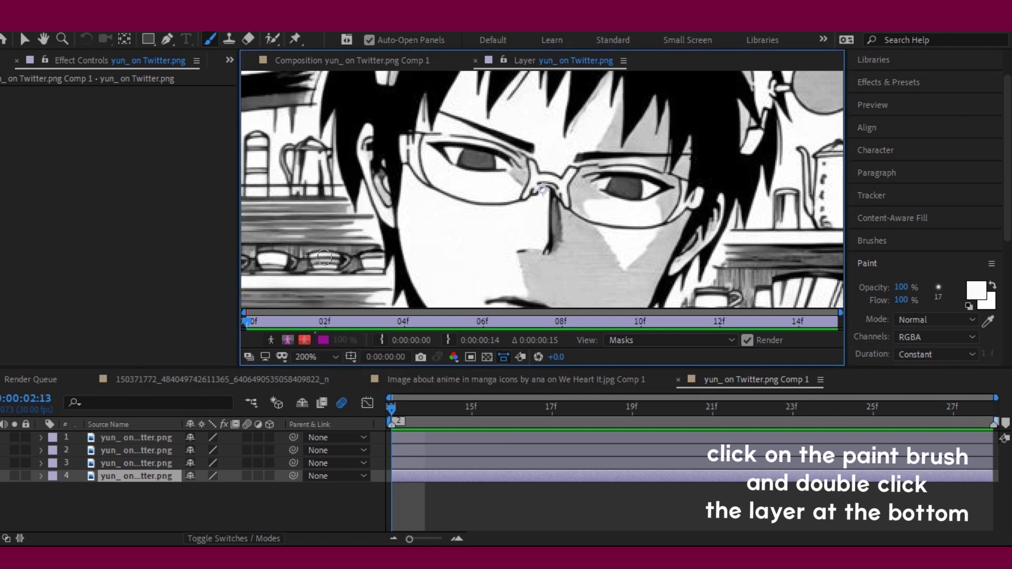
left_click(985, 320)
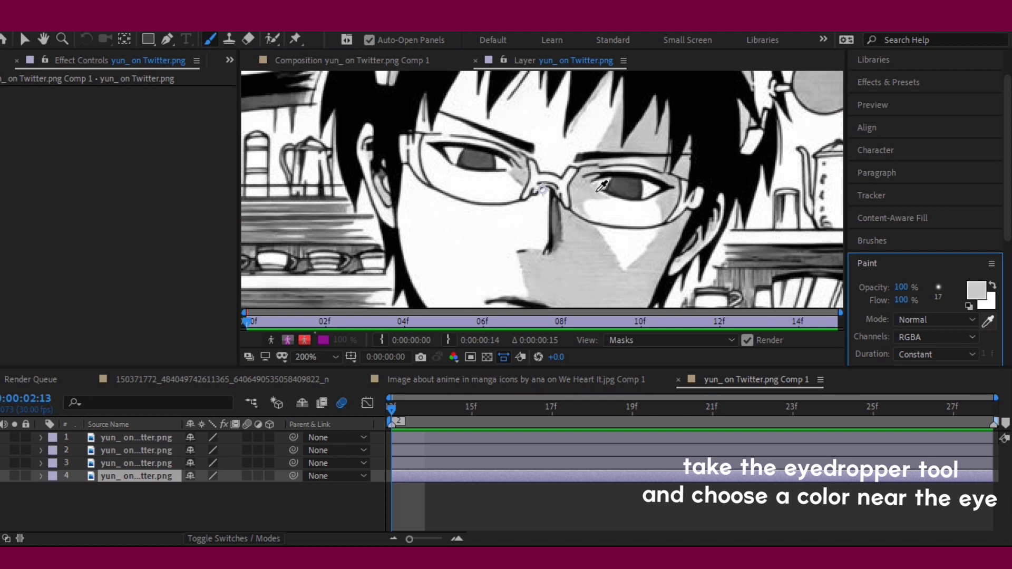
Paint over the right eye with sampled skin tone, undoing one bad stroke, then brighten it near-white.
left_click(595, 192)
left_click_drag(601, 183, 640, 192)
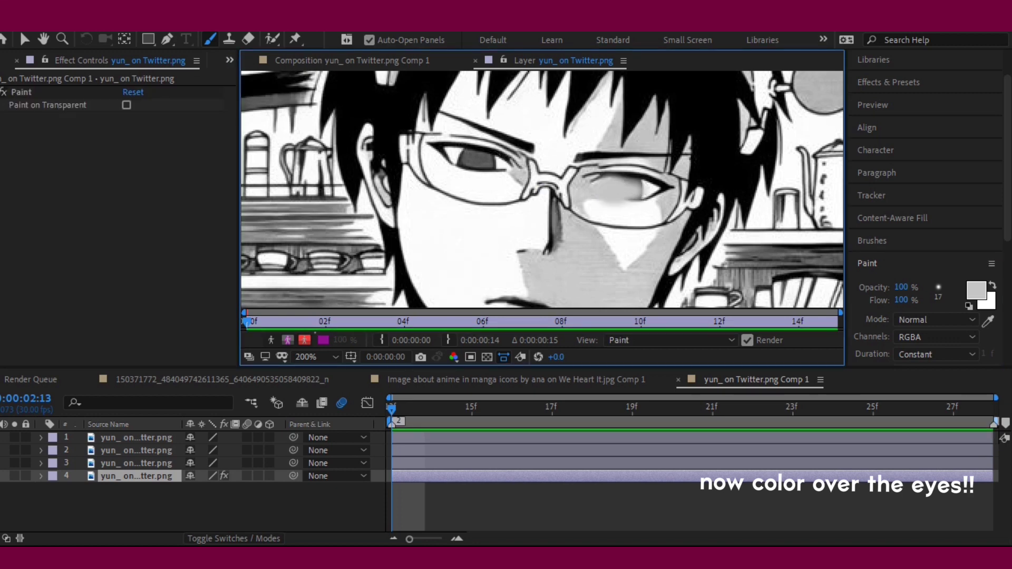
left_click(31, 26)
left_click(30, 39)
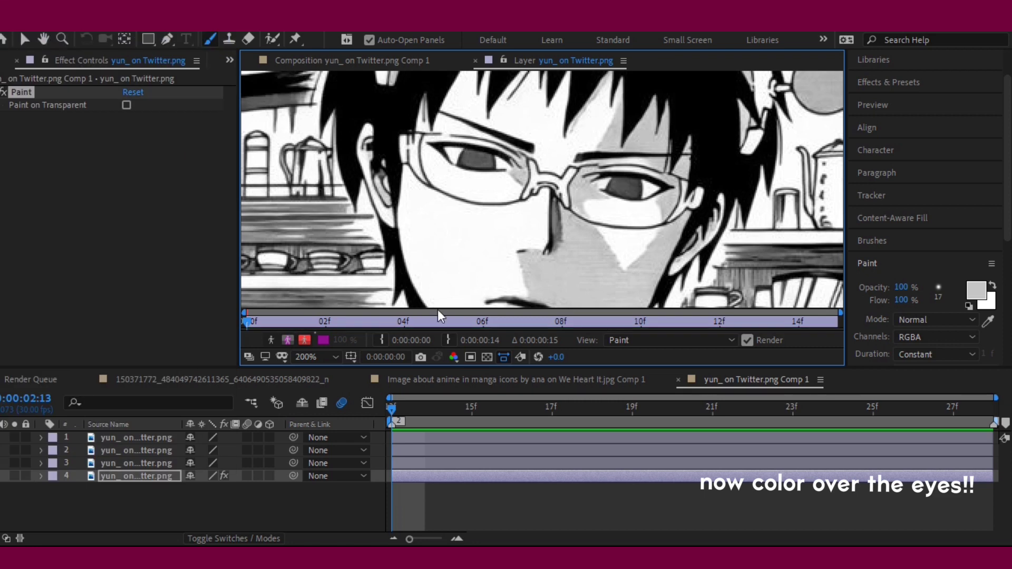
left_click(397, 405)
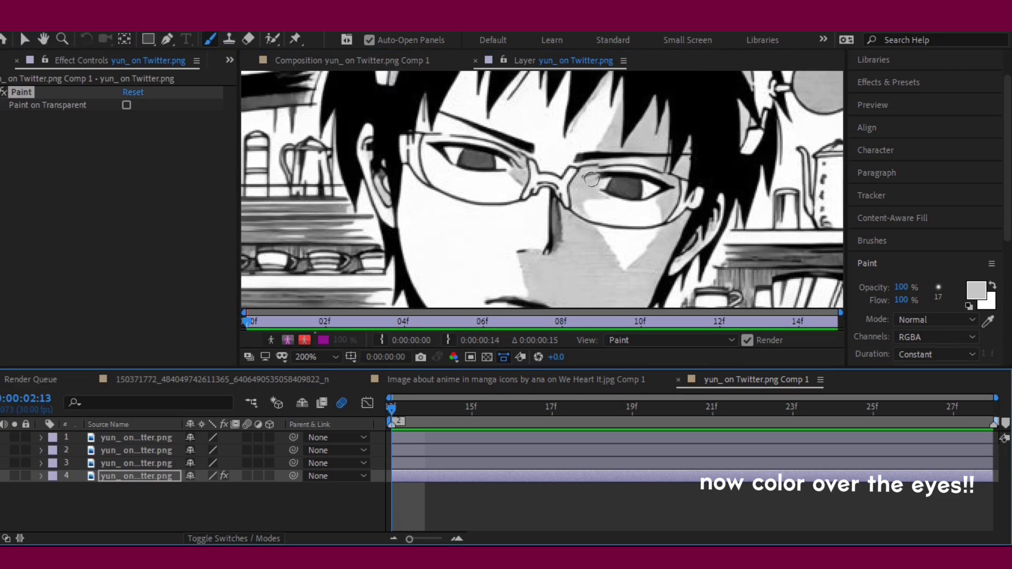
mouse_move(591, 174)
left_mouse_down()
mouse_move(658, 185)
mouse_move(584, 185)
mouse_move(650, 186)
mouse_move(605, 182)
left_mouse_up()
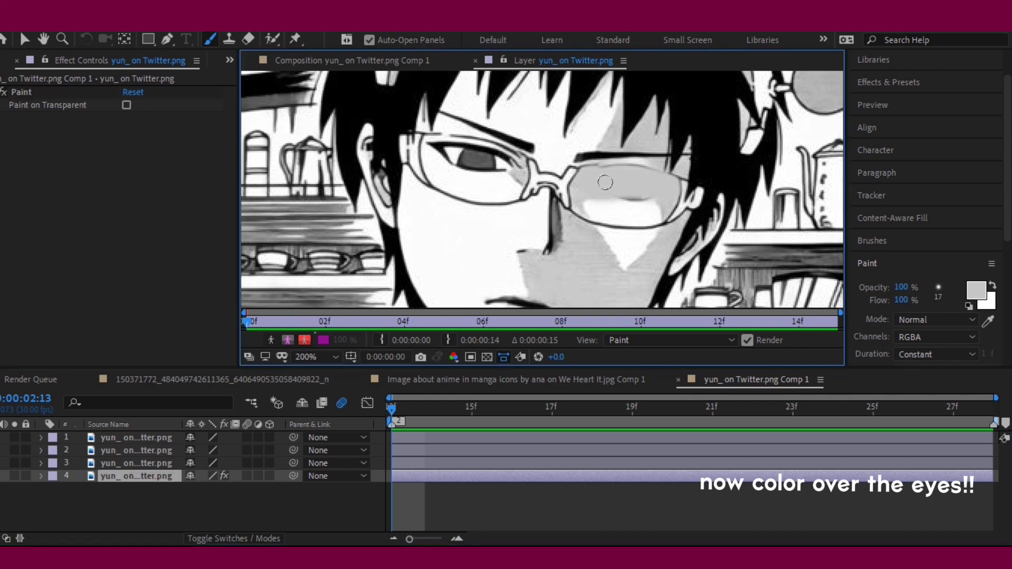
left_click(987, 321)
left_click(638, 206)
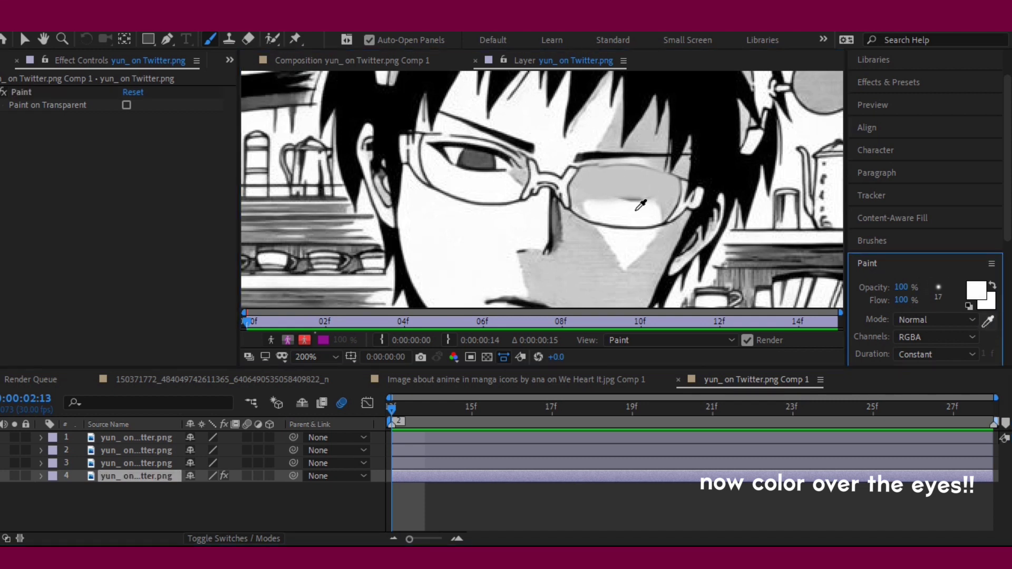
left_click_drag(631, 205, 616, 204)
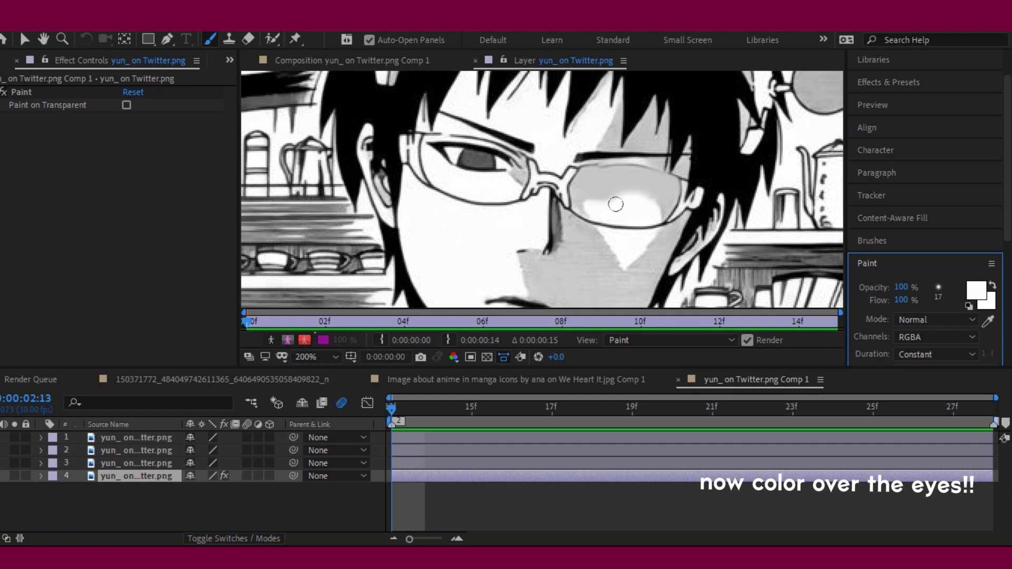
Sample a colour near the left eye and paint that eye over white.
left_click(988, 321)
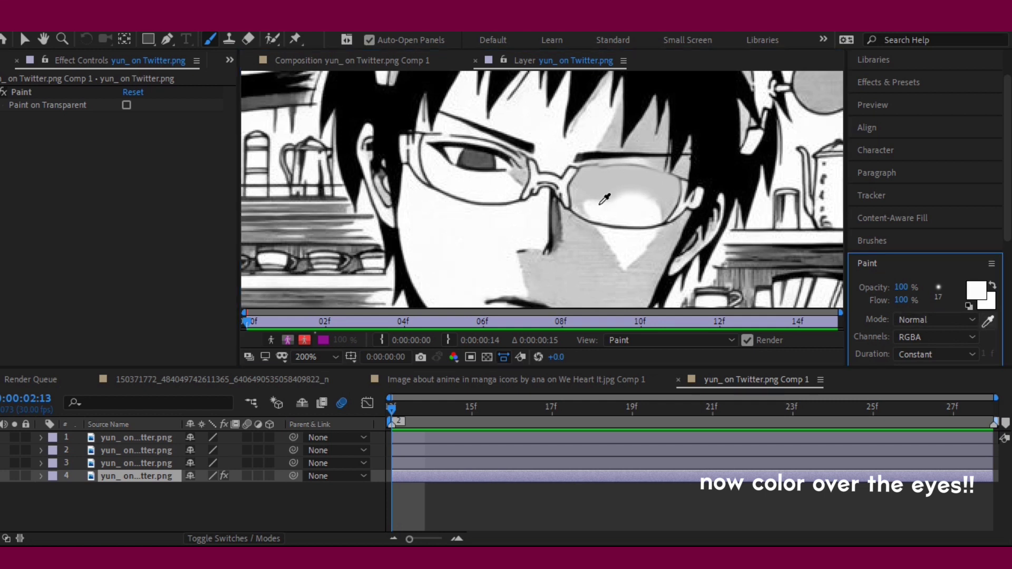
left_click(492, 172)
mouse_move(488, 170)
left_mouse_down()
mouse_move(430, 146)
mouse_move(514, 164)
left_mouse_up()
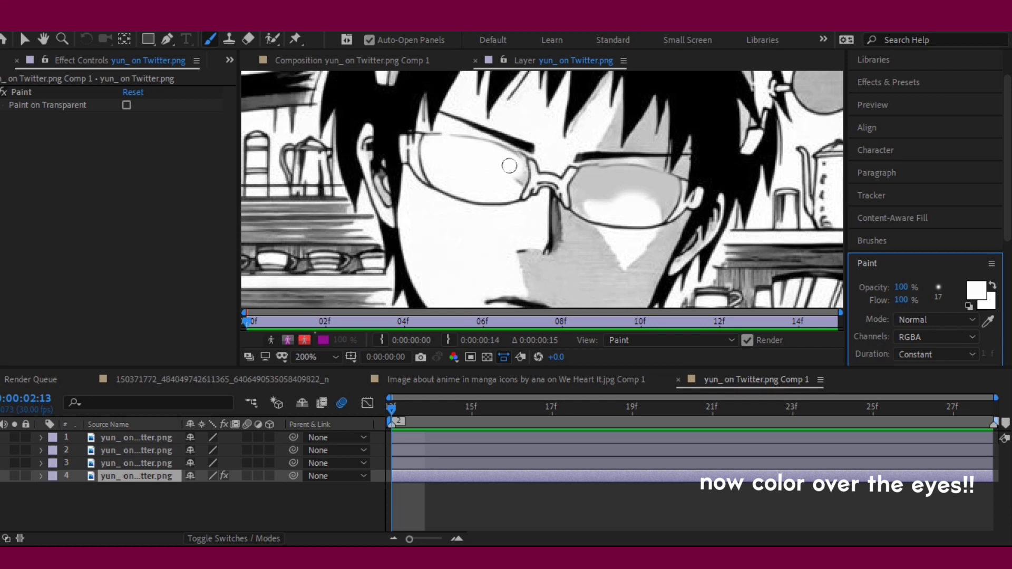
left_click(506, 167)
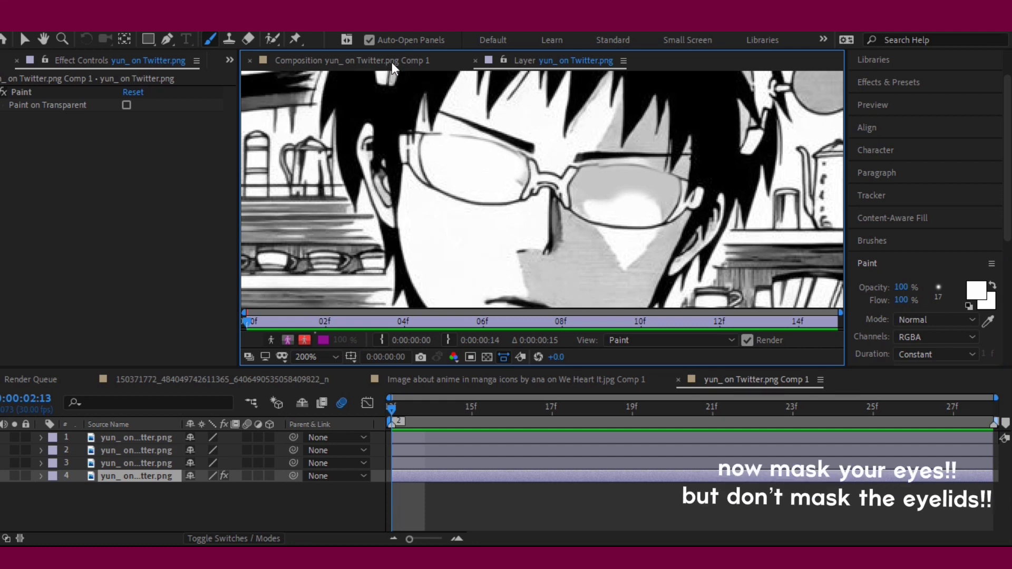
Back in the composition, select layer 3 and enable motion blur for layers 2 to 4.
left_click(394, 63)
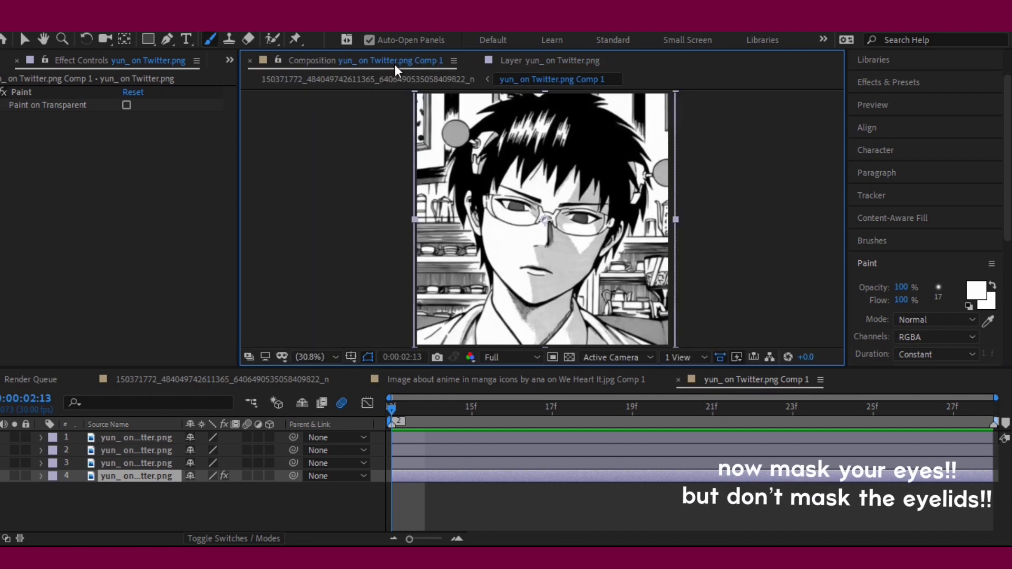
left_click(23, 38)
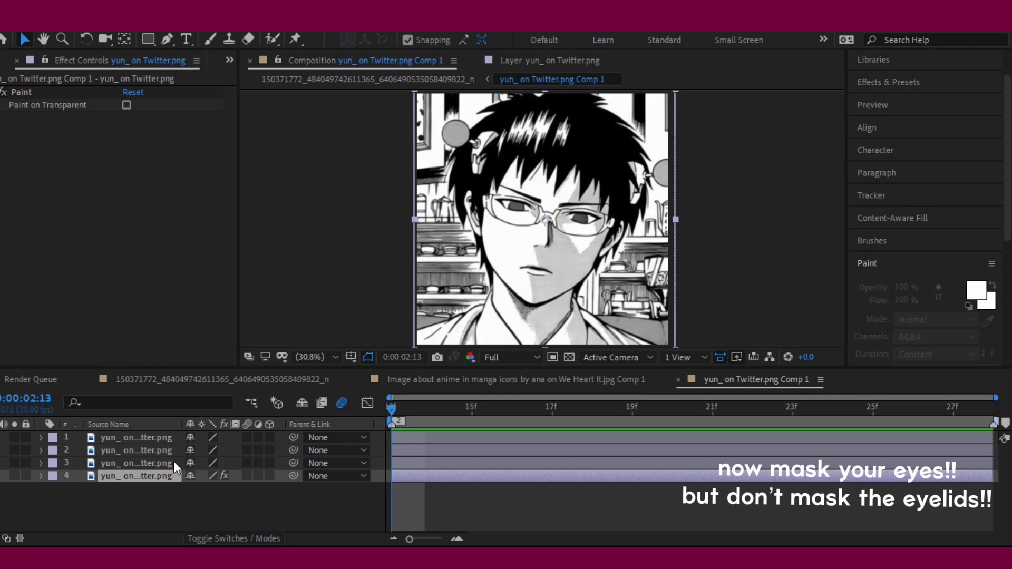
left_click(2, 445)
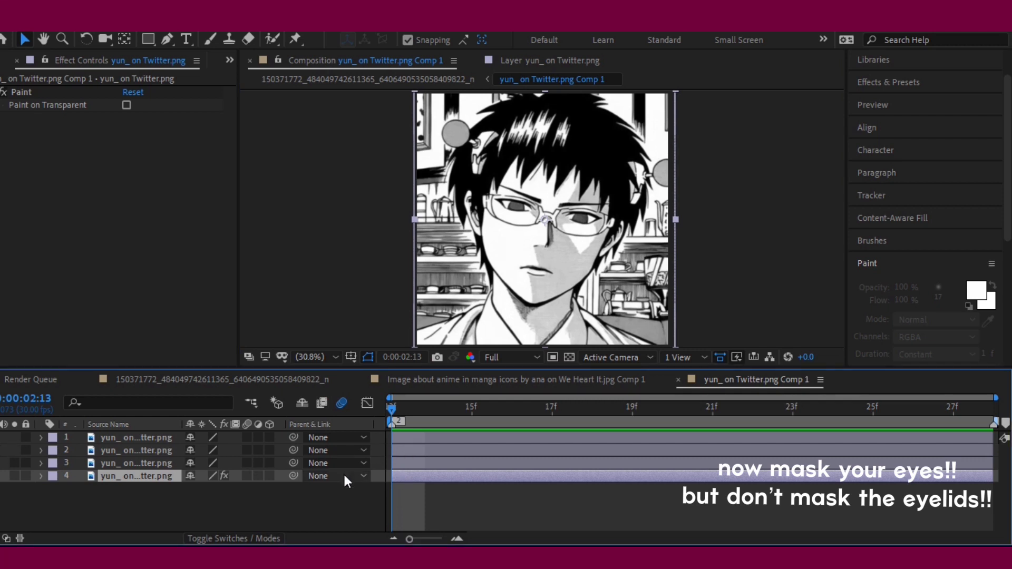
left_click(404, 463)
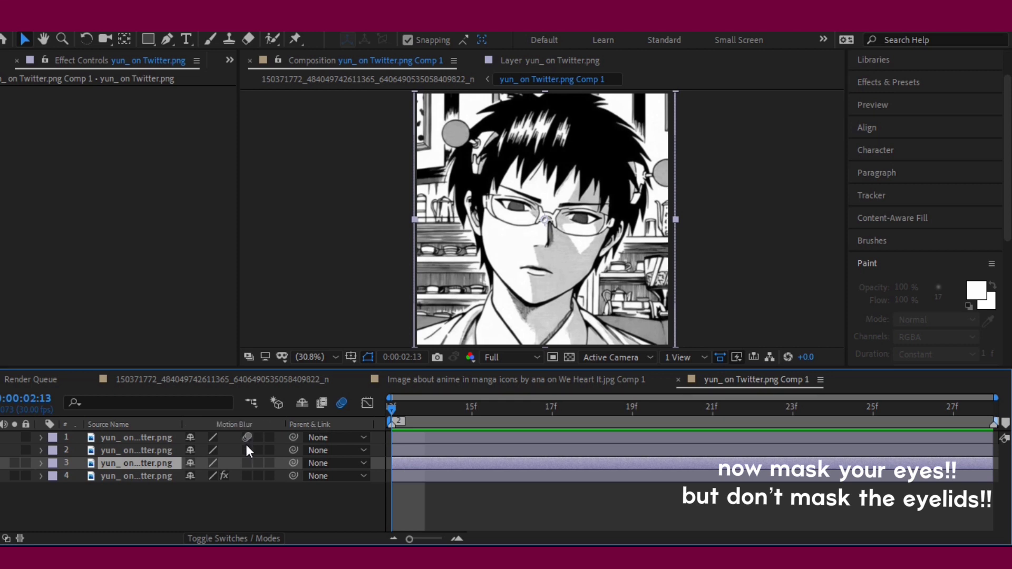
left_click_drag(247, 448, 249, 481)
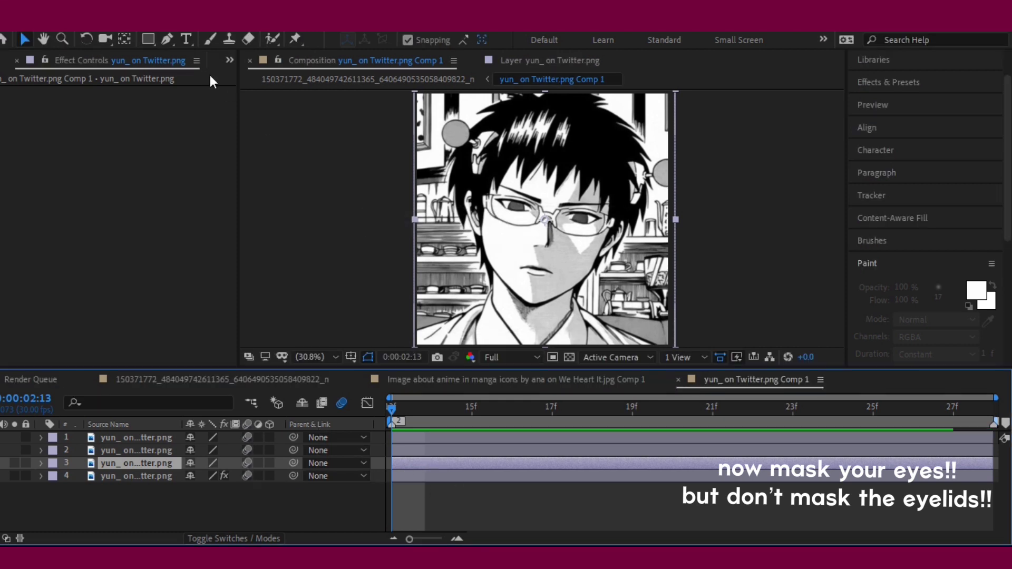
Draw a closed Pen mask around the left eye on layer 3 and reveal its mask properties.
left_click(165, 40)
left_click(332, 357)
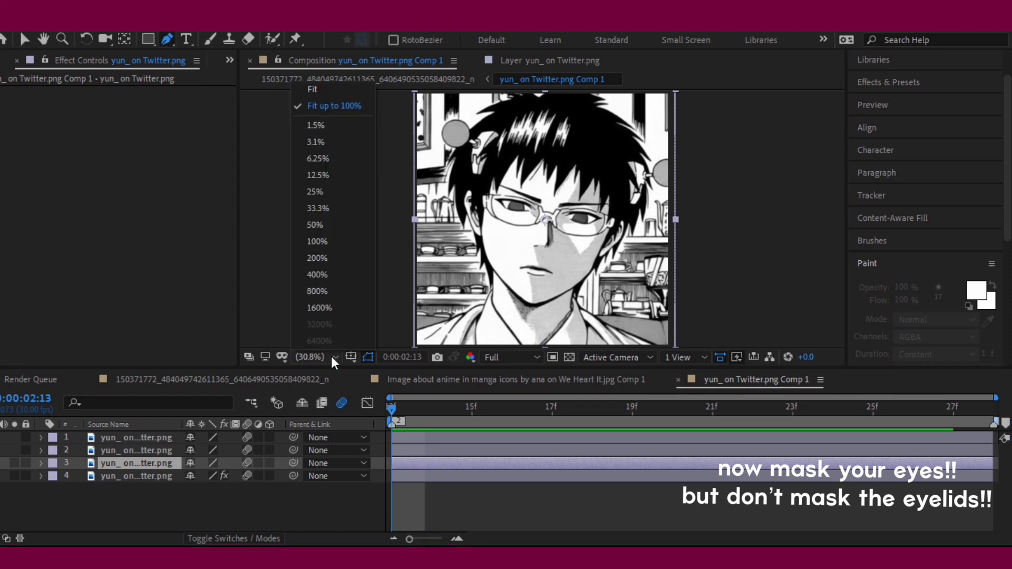
left_click(323, 258)
left_click(317, 356)
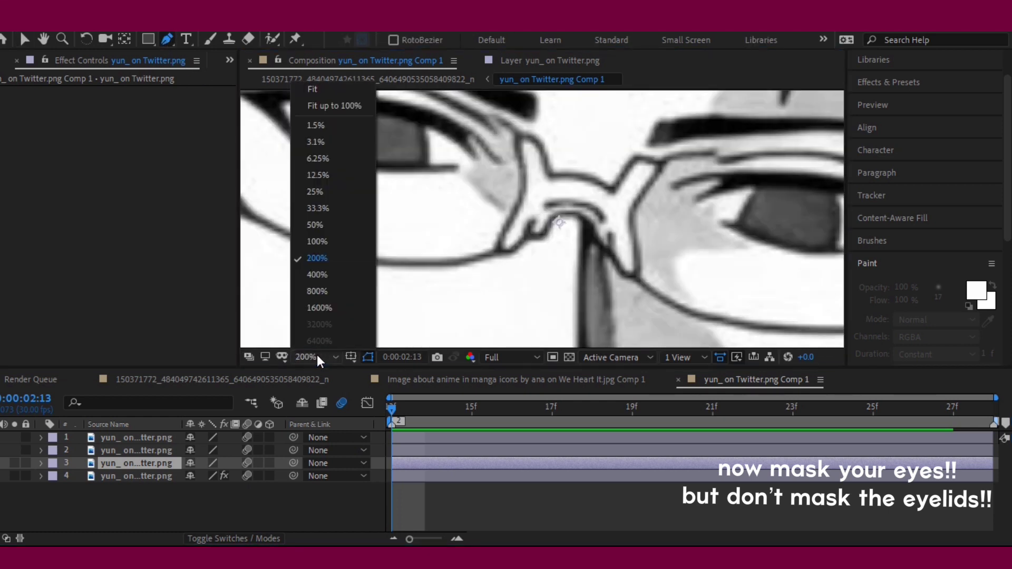
left_click(317, 242)
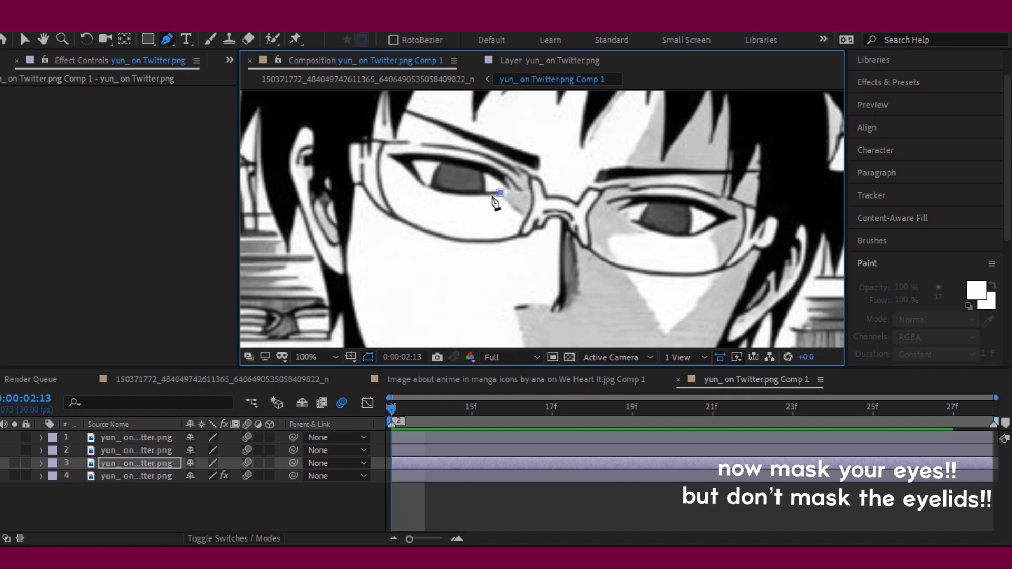
left_click(472, 194)
left_click(434, 187)
left_click(447, 163)
left_click(469, 168)
left_click(487, 172)
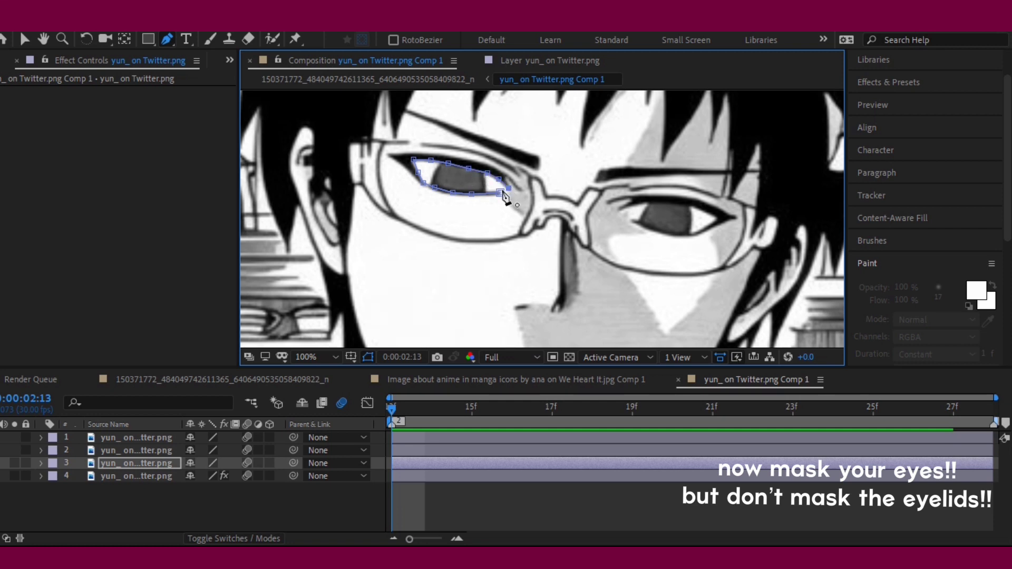
left_click(507, 188)
key("m")
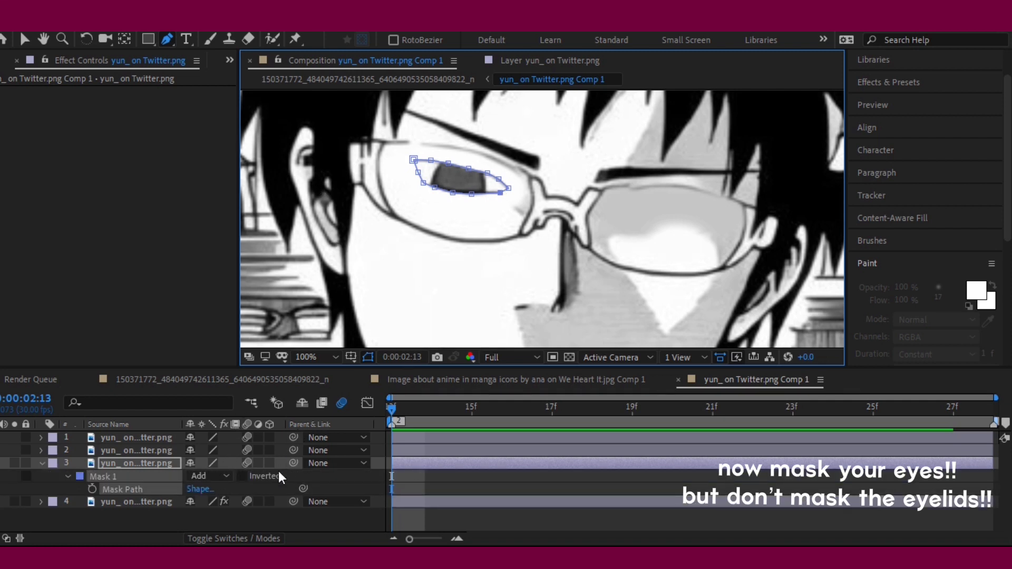
Set Mask 1 to Subtract and draw a second closed mask around the right eye.
left_click(223, 475)
left_click(219, 395)
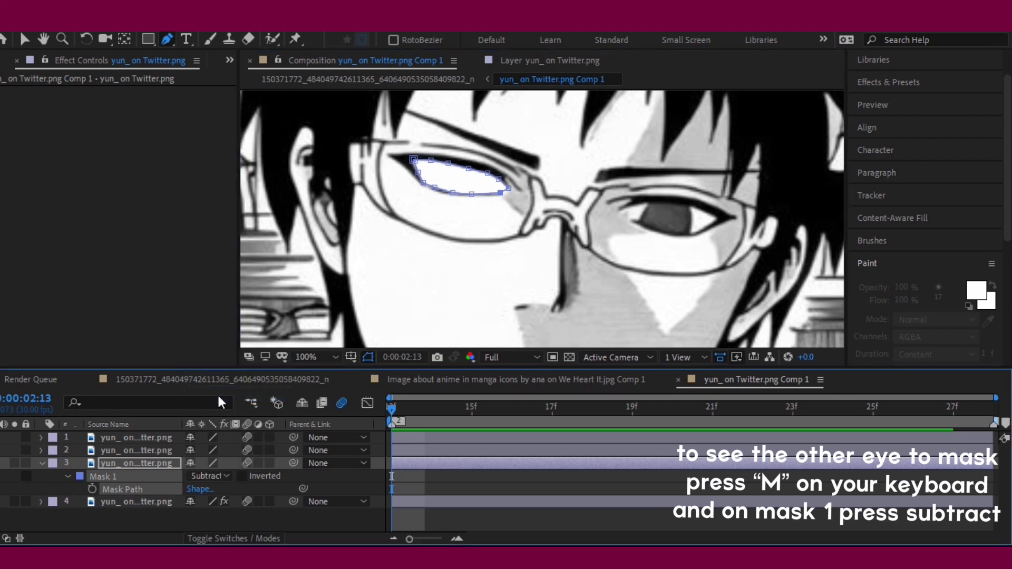
left_click(630, 218)
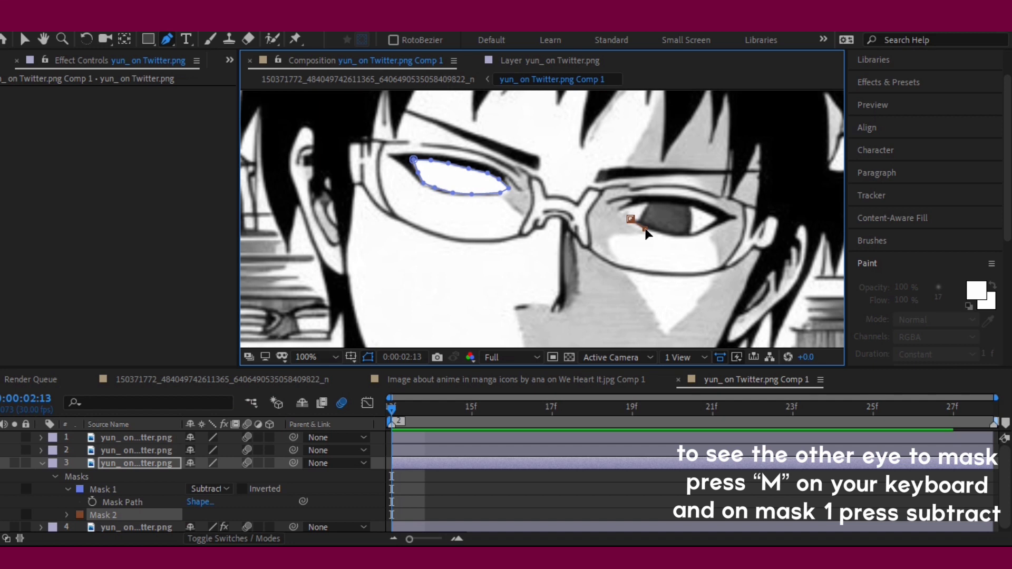
left_click(666, 234)
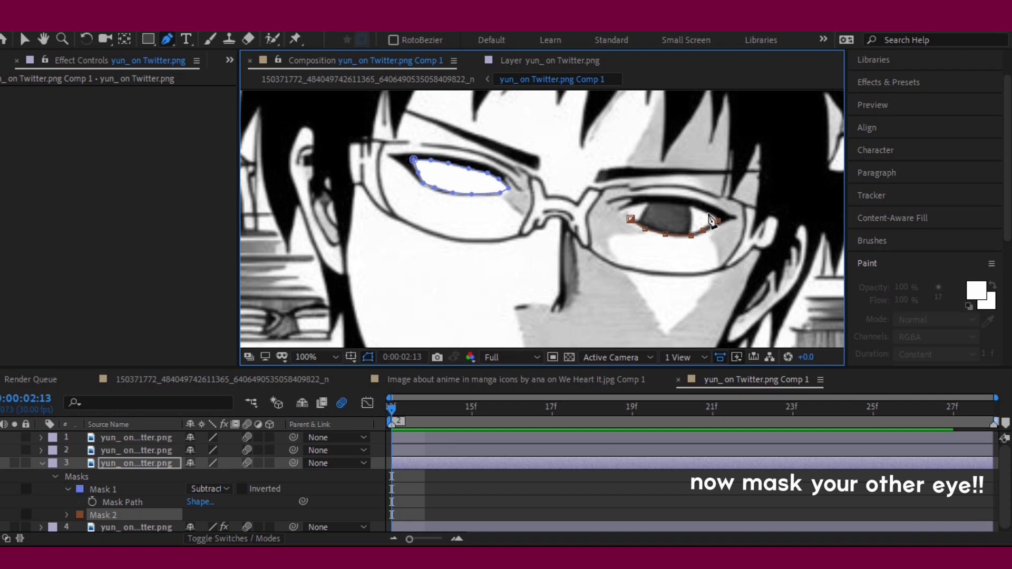
left_click_drag(709, 215, 703, 211)
left_click(675, 204)
left_click(620, 209)
left_click(631, 218)
Switch Mask 1 back to Add and start Mask Path keyframes on both masks.
left_click(215, 489)
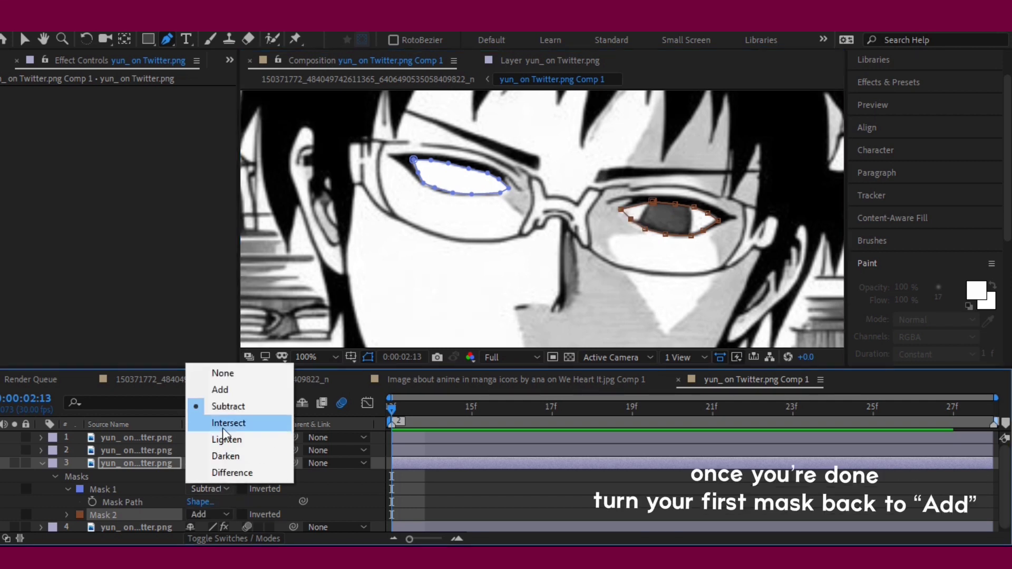
left_click(217, 393)
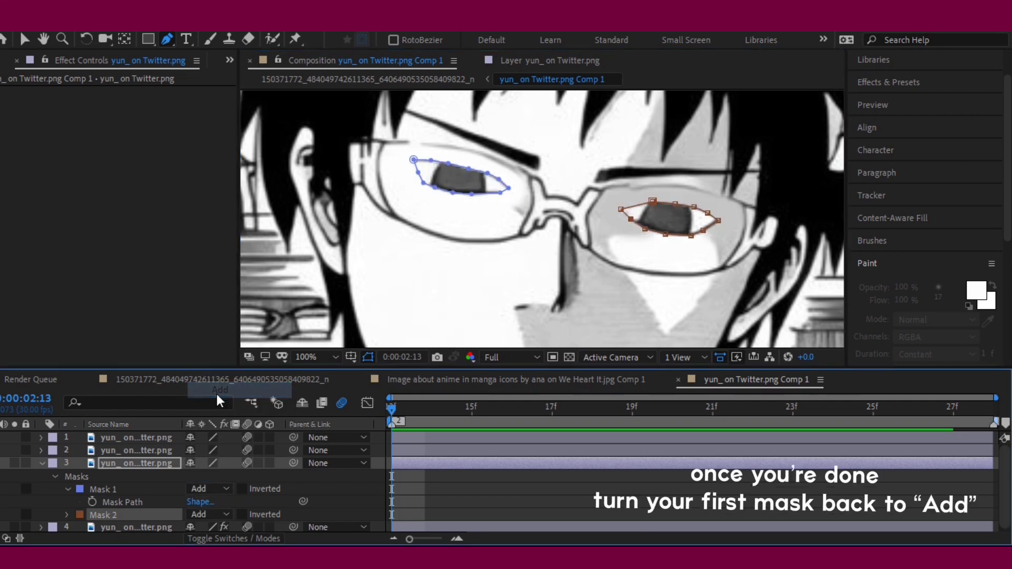
left_click(67, 514)
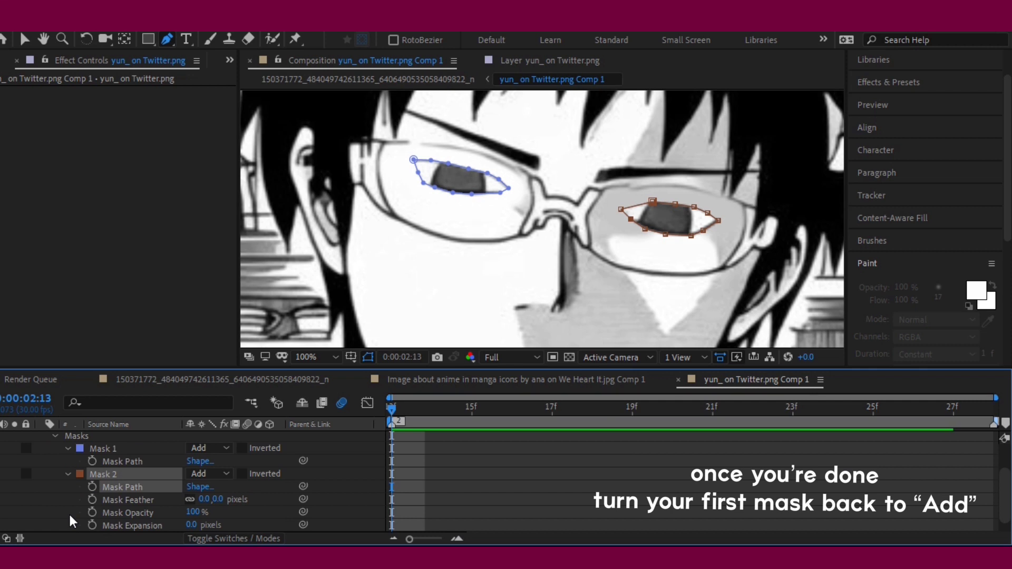
left_click(89, 486)
left_click(91, 462)
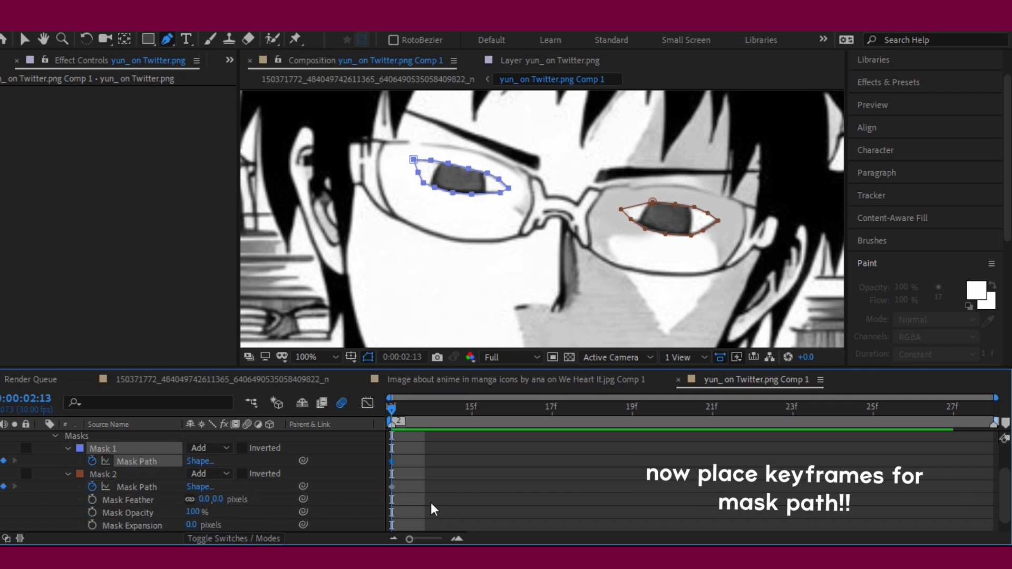
Add Mask Path keyframes for the eye masks at 21f and at 27f.
left_click_drag(423, 498, 391, 455)
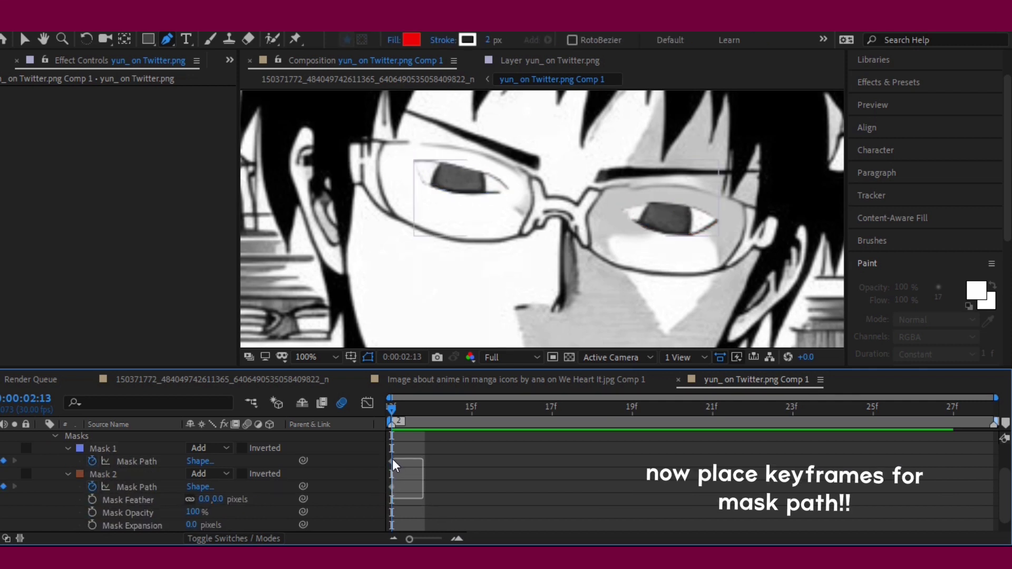
left_click(623, 411)
left_click_drag(623, 416, 693, 421)
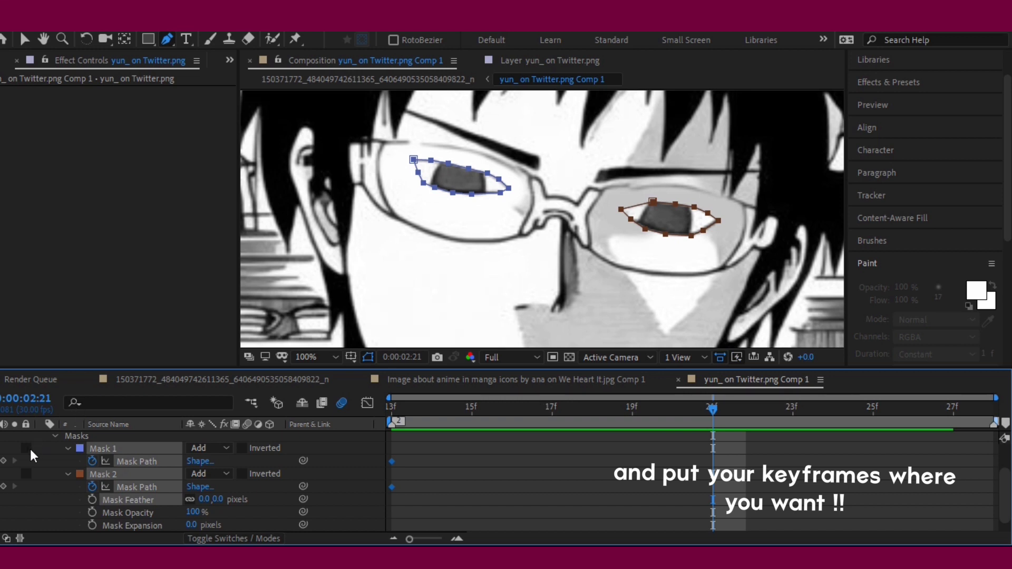
left_click(3, 461)
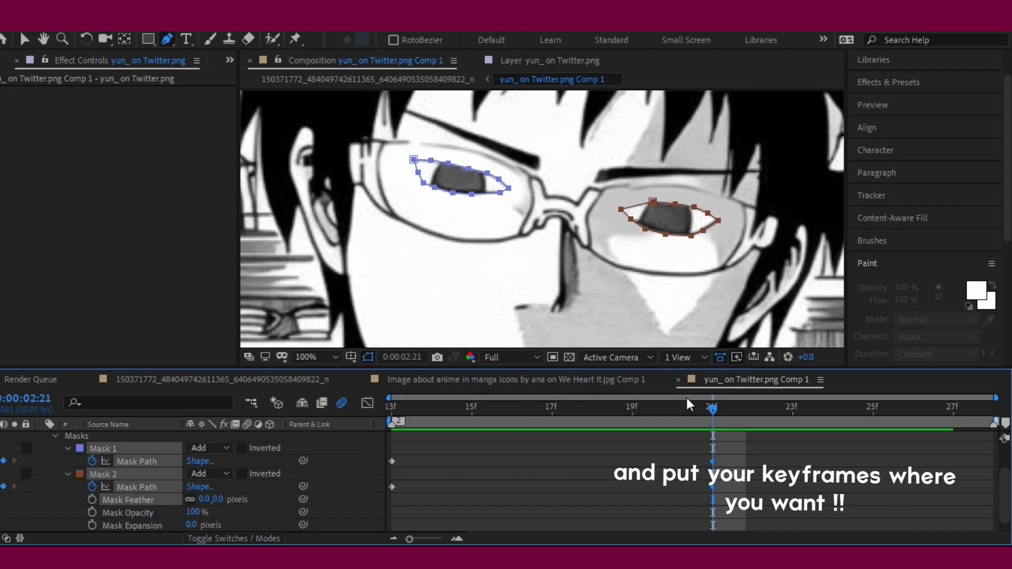
left_click_drag(797, 407, 952, 409)
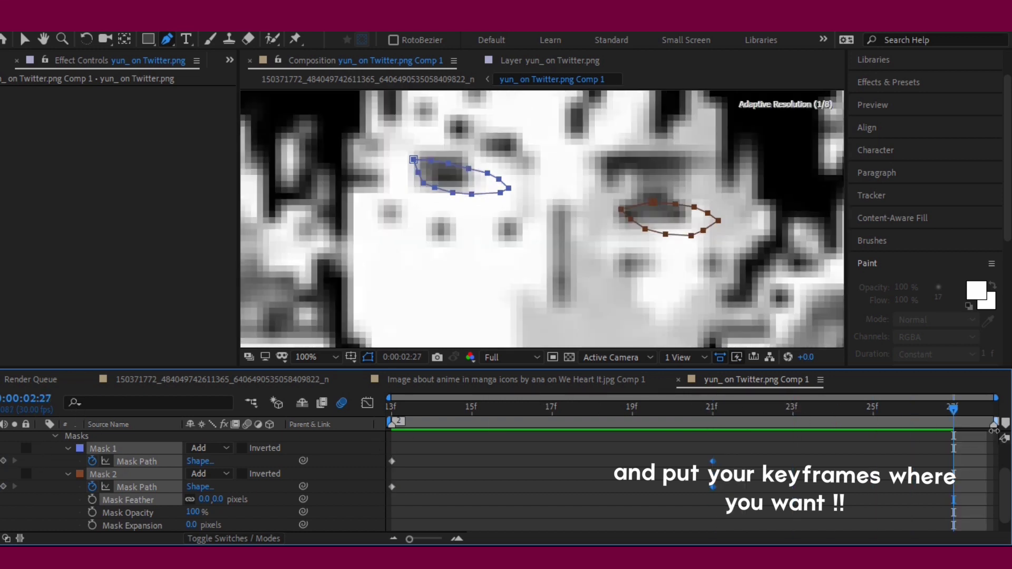
left_click(4, 460)
left_click(4, 486)
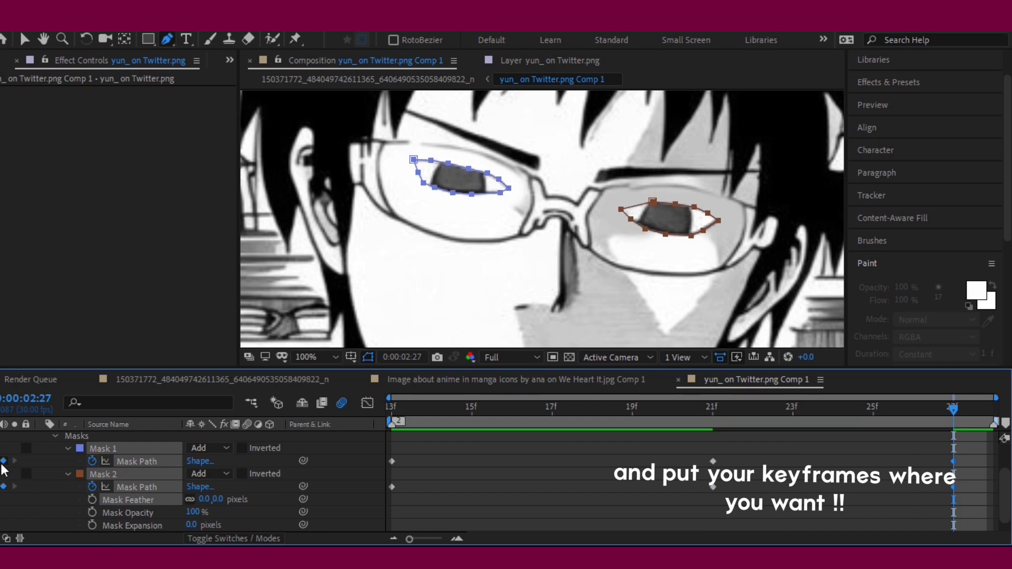
Drag both masks' last keyframes to the comp end and return to the first frame.
left_click(967, 471)
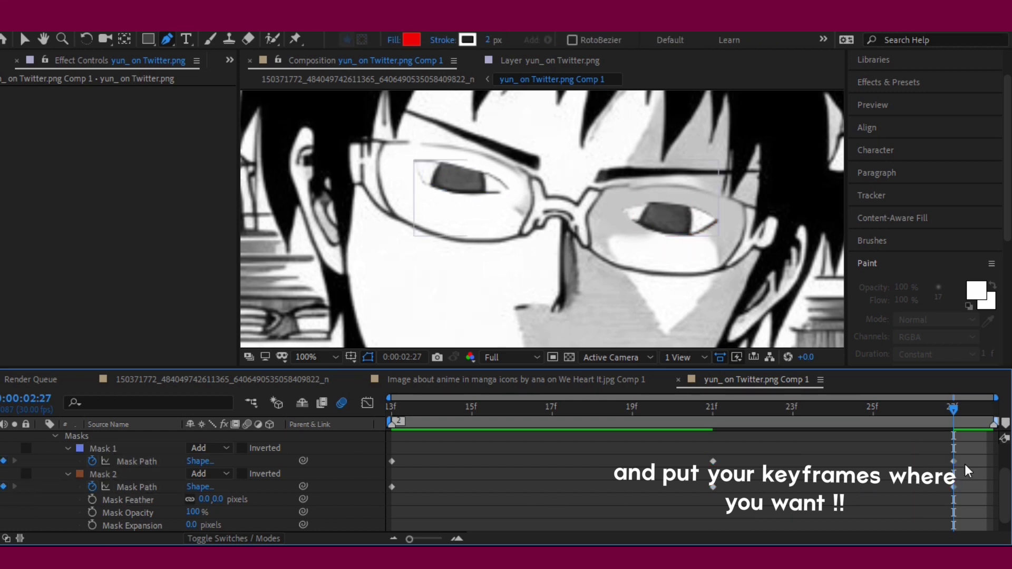
left_click_drag(953, 461, 993, 462)
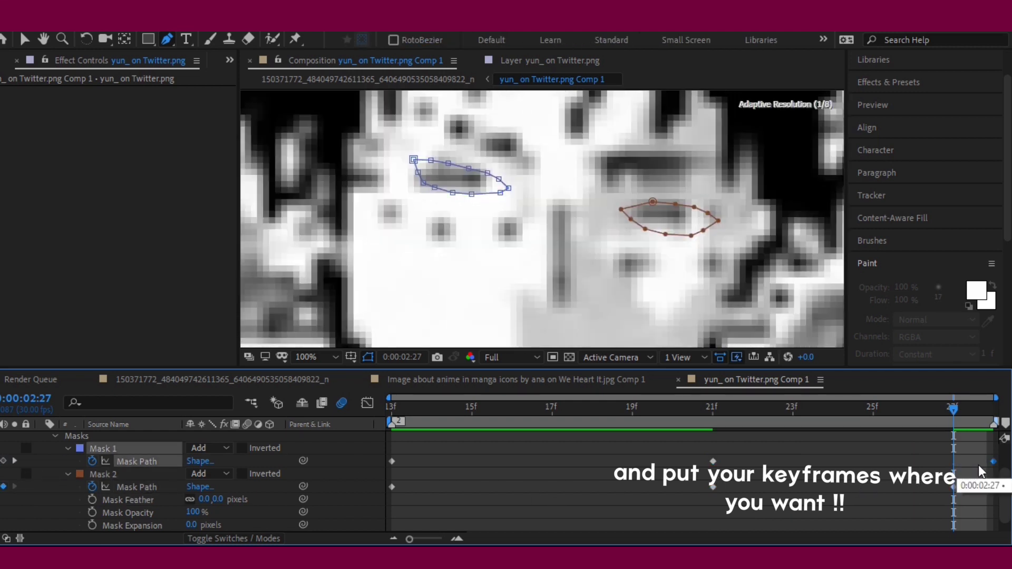
left_click(954, 486)
left_click_drag(972, 488, 976, 489)
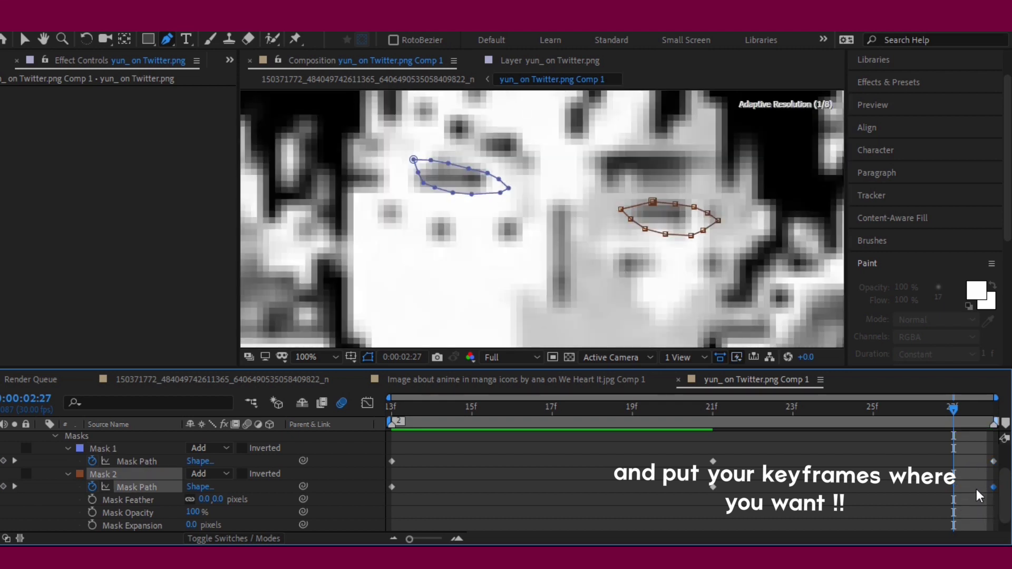
left_click(672, 409)
left_click_drag(640, 421, 400, 424)
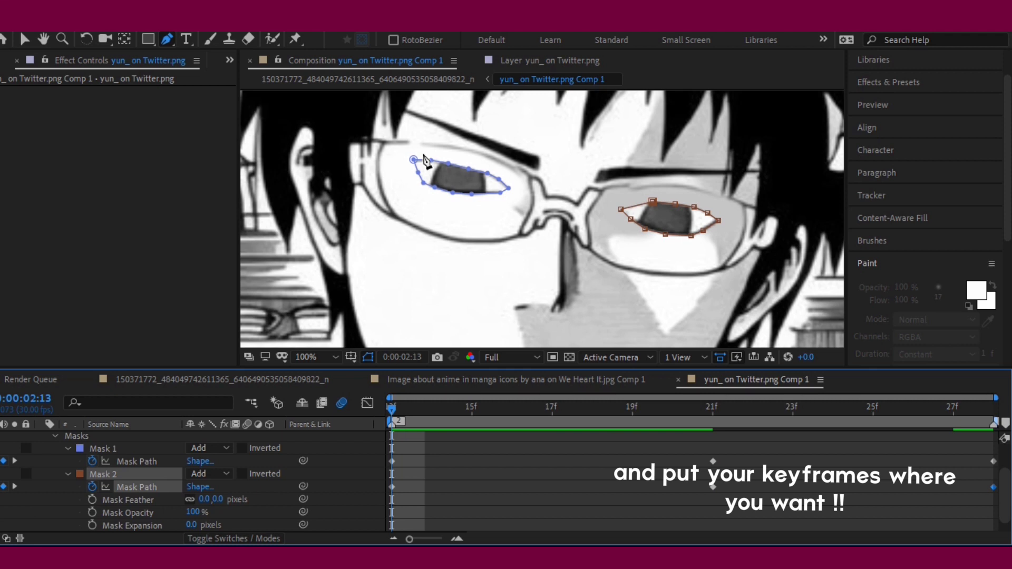
Pull both eyes' upper mask points down into thin closed-lid curves, then select those first keyframes.
left_click(24, 40)
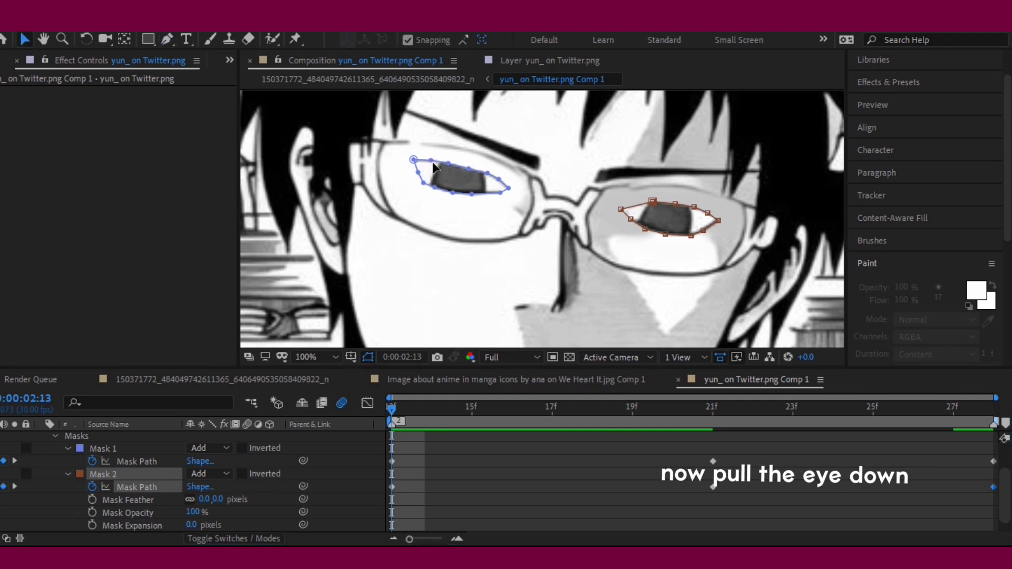
mouse_move(432, 164)
left_mouse_down()
mouse_move(432, 183)
mouse_move(498, 188)
left_mouse_up()
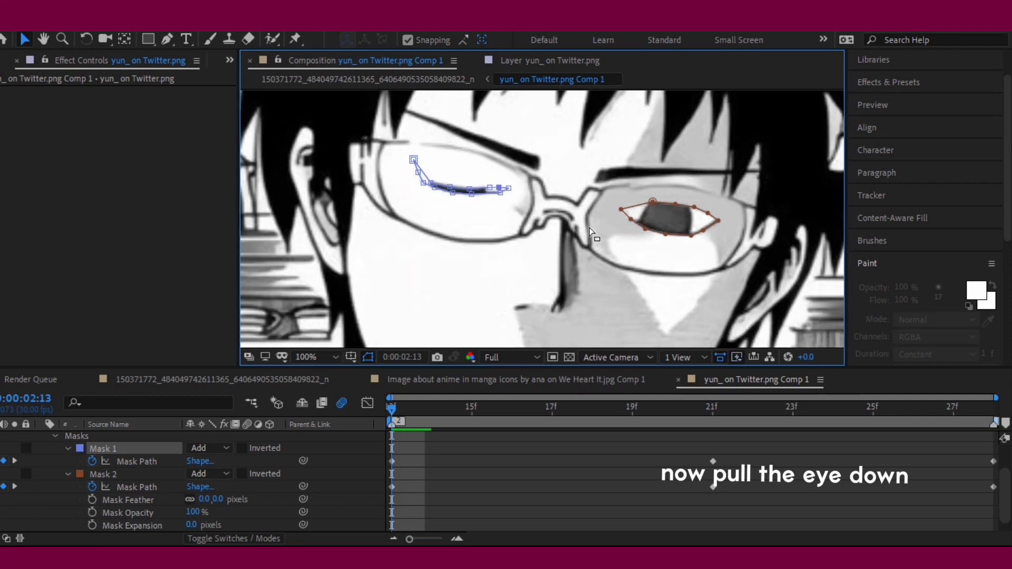
mouse_move(652, 202)
left_mouse_down()
mouse_move(651, 225)
mouse_move(707, 221)
left_mouse_up()
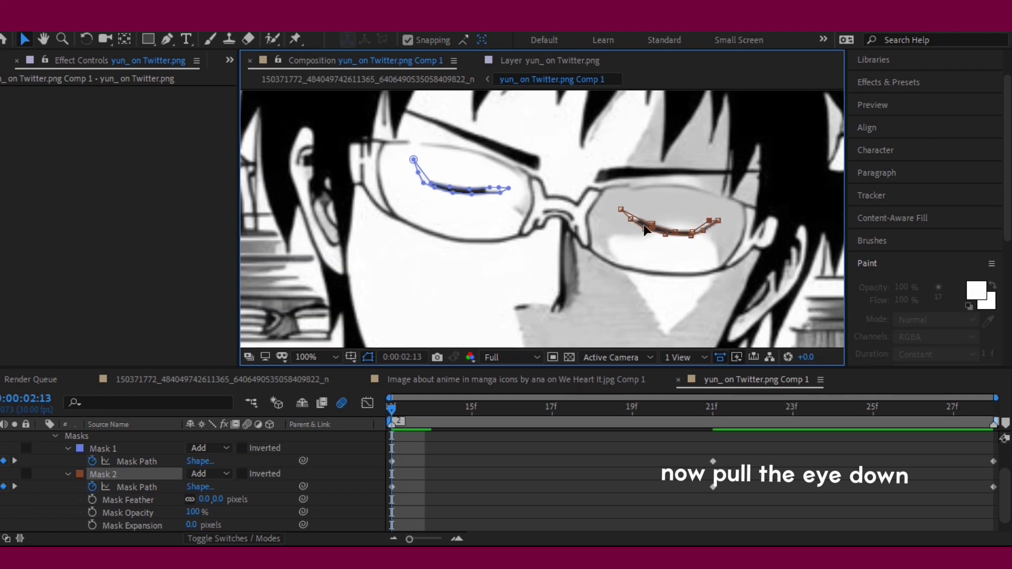
left_click_drag(650, 228, 649, 229)
mouse_move(409, 488)
left_mouse_down()
mouse_move(383, 463)
mouse_move(391, 461)
left_mouse_up()
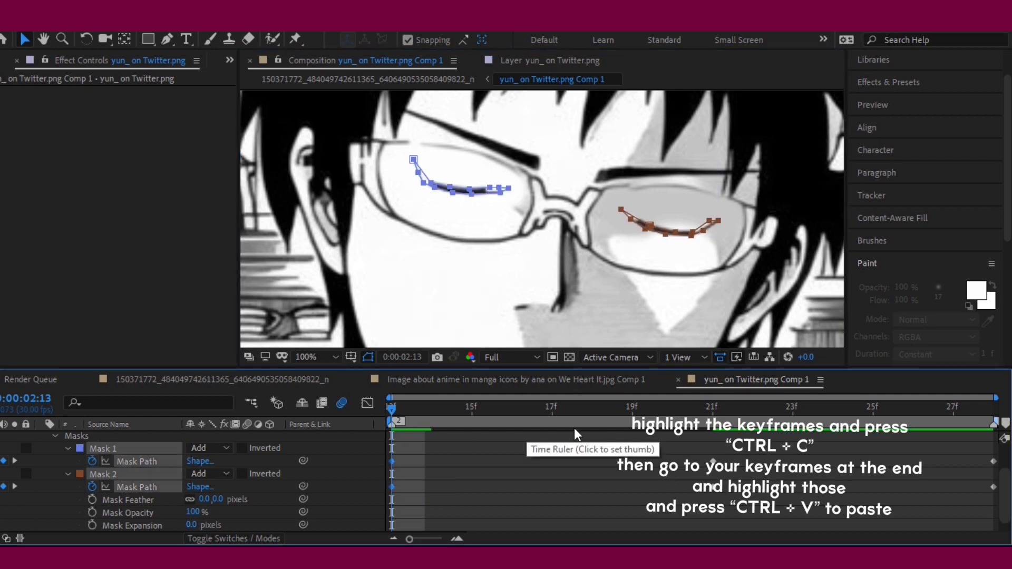
Paste the closed-eye mask shapes onto both masks' end keyframes at the last frame.
left_click_drag(593, 419, 792, 416)
key("End")
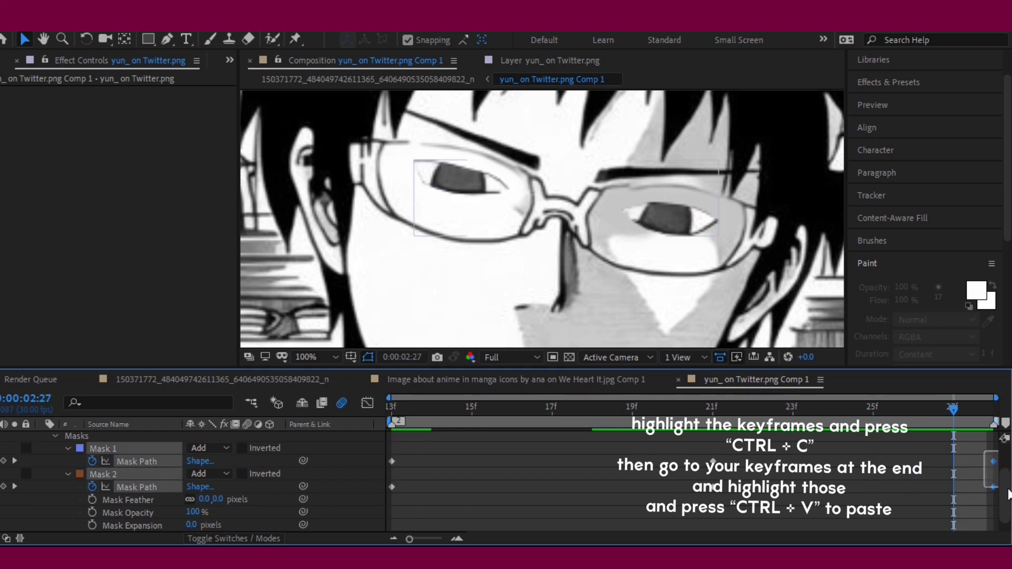
left_click_drag(994, 463, 986, 493)
key("ctrl+v")
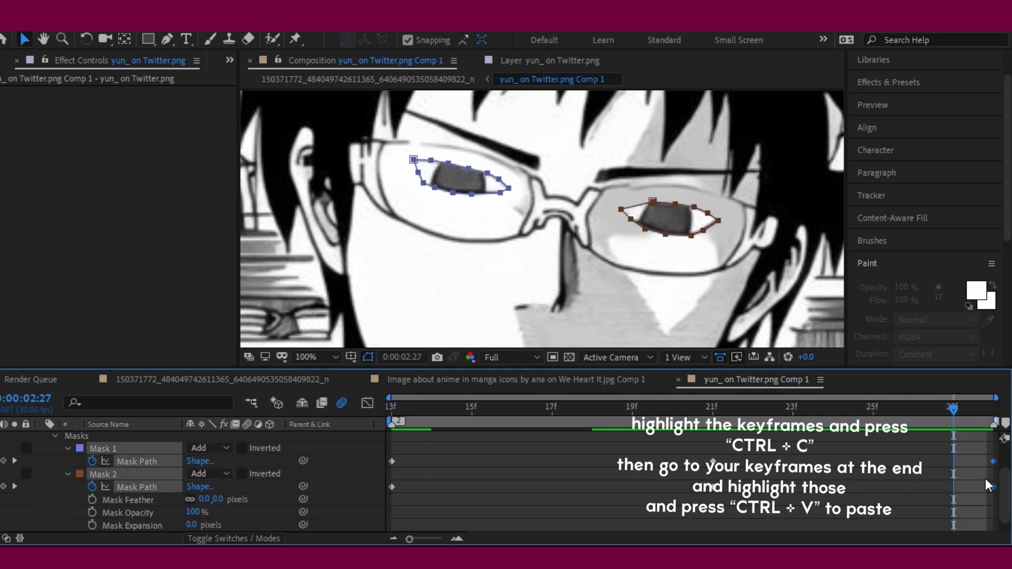
key("alt+Left")
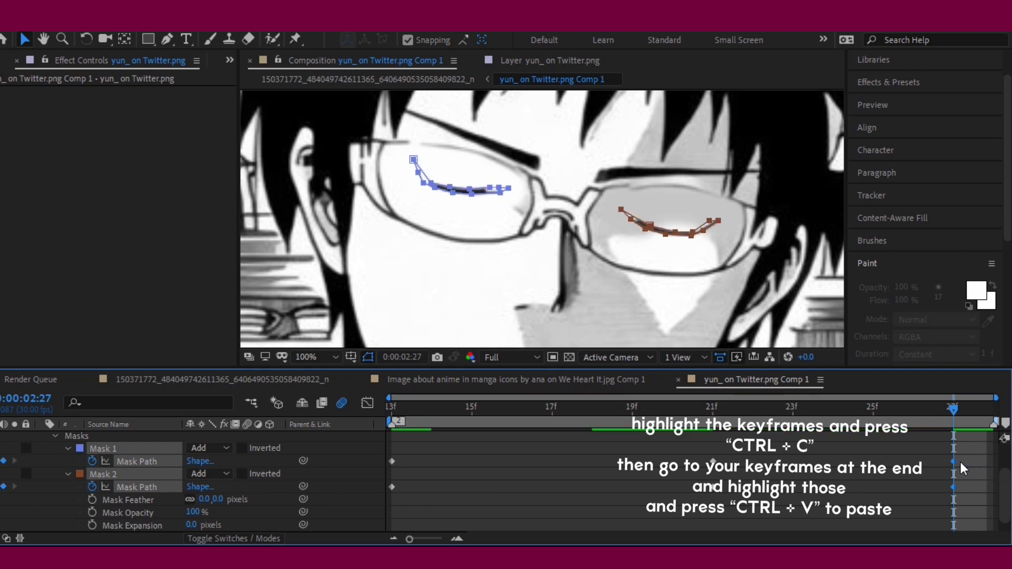
left_click_drag(954, 459, 994, 462)
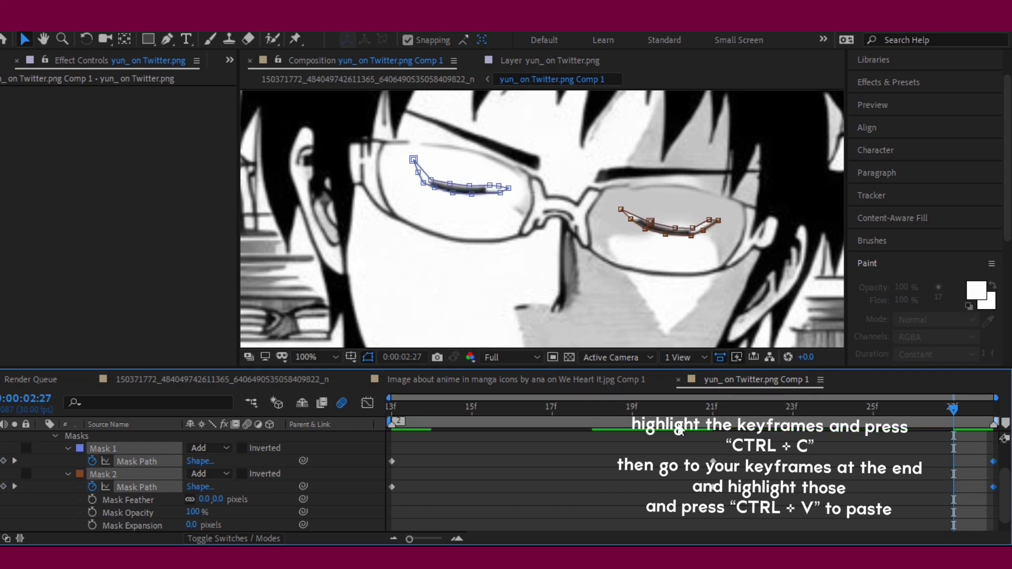
left_click(618, 409)
Preview the blink from the start and select all the Mask Path keyframes.
key("Home")
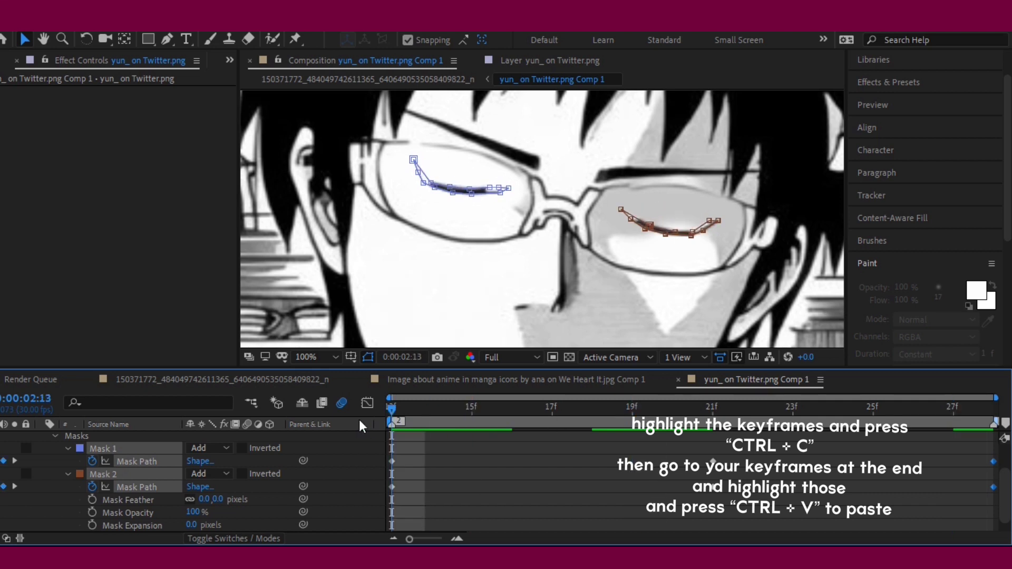
key("space")
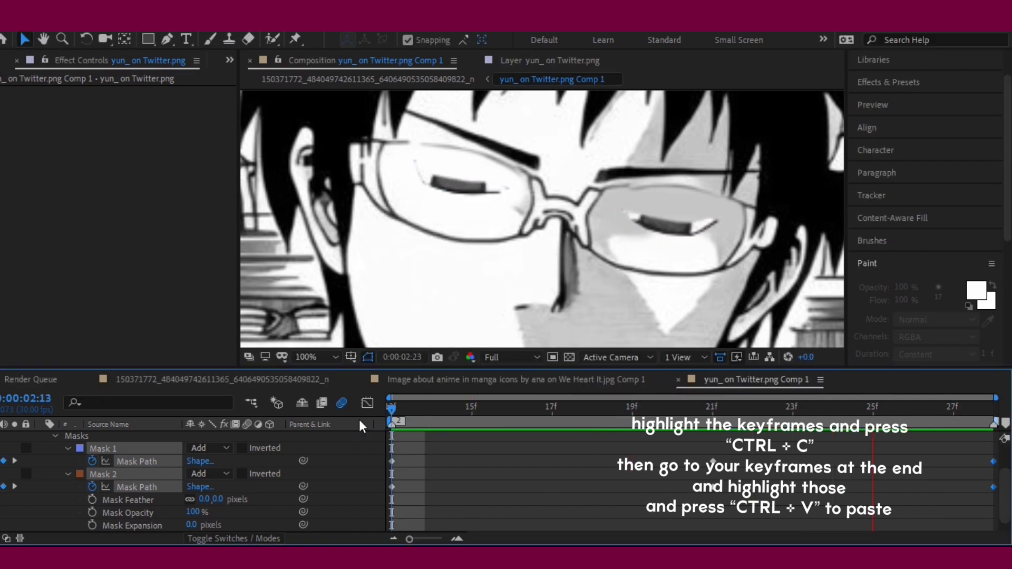
key("space")
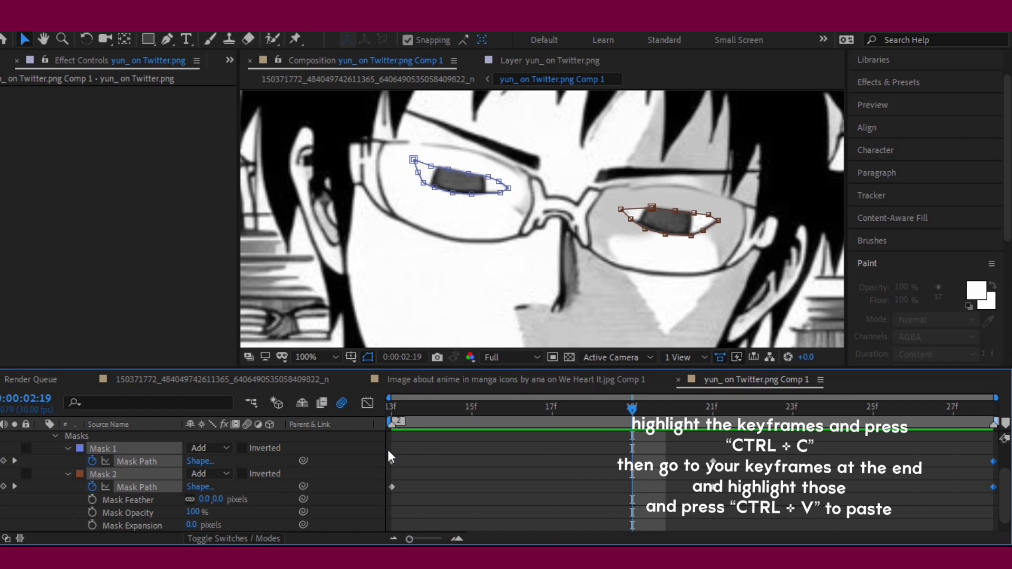
left_click_drag(389, 449, 945, 496)
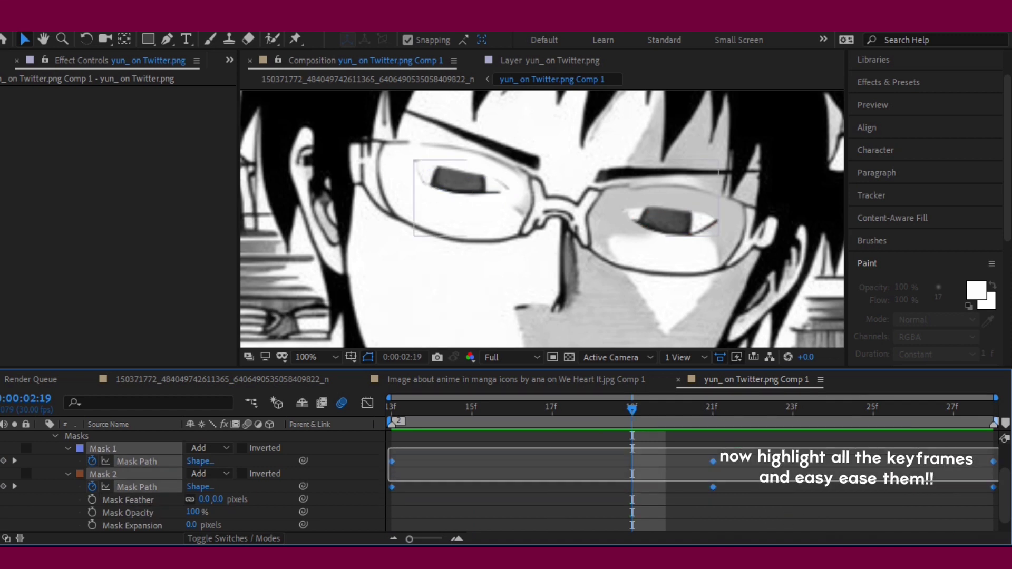
Apply Easy Ease to all Mask Path keyframes and preview the eased blink.
right_click(712, 460)
mouse_move(753, 449)
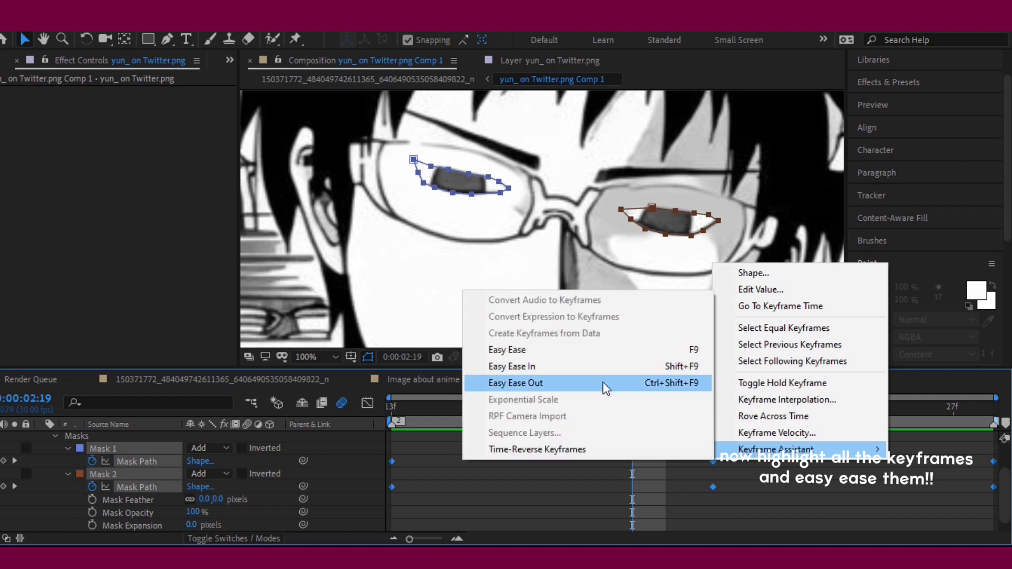
left_click(540, 354)
left_click(387, 412)
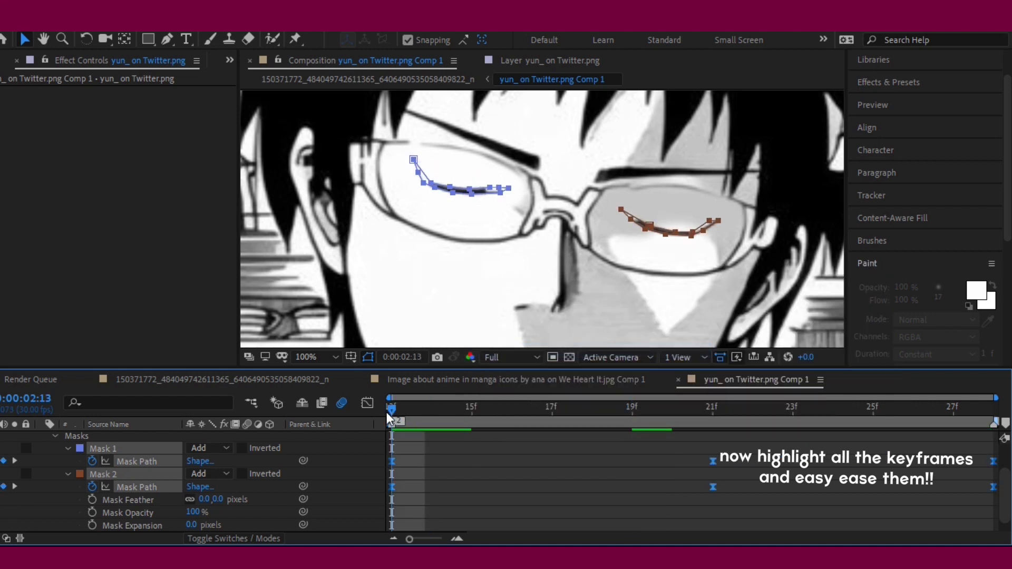
key("space")
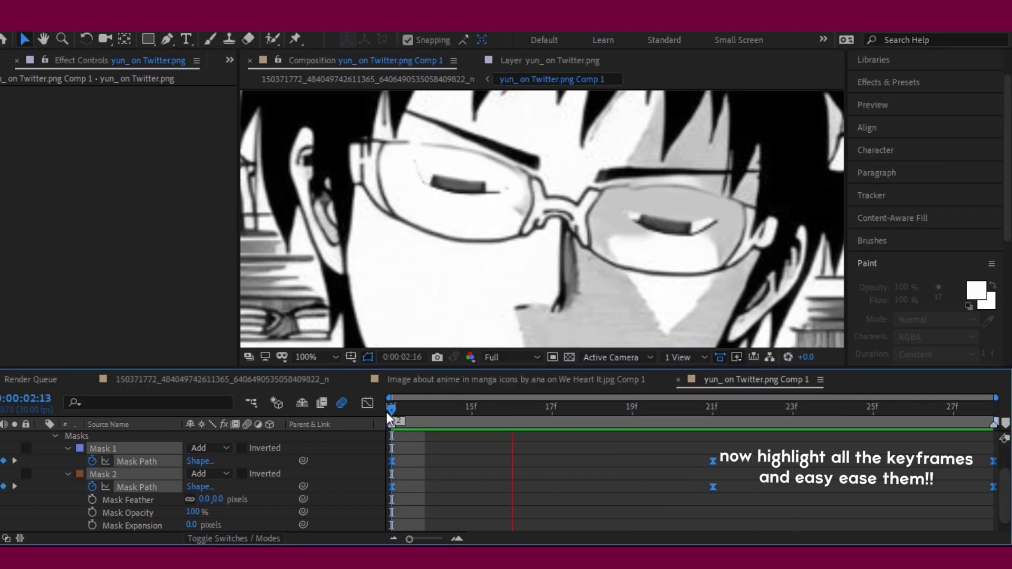
key("space")
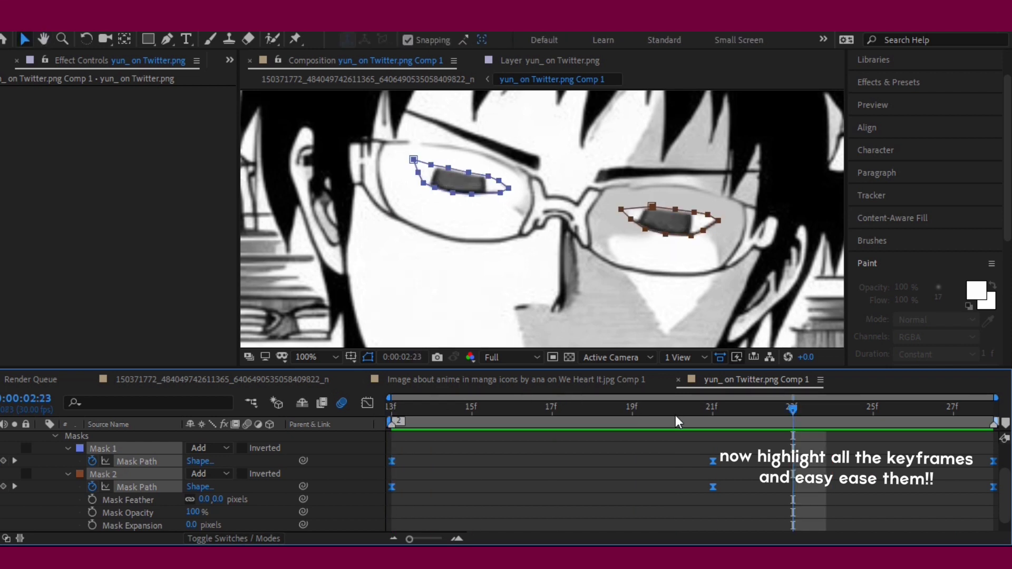
Jump to the 21f open-eye keyframes and collapse layer 3's mask properties.
key("j")
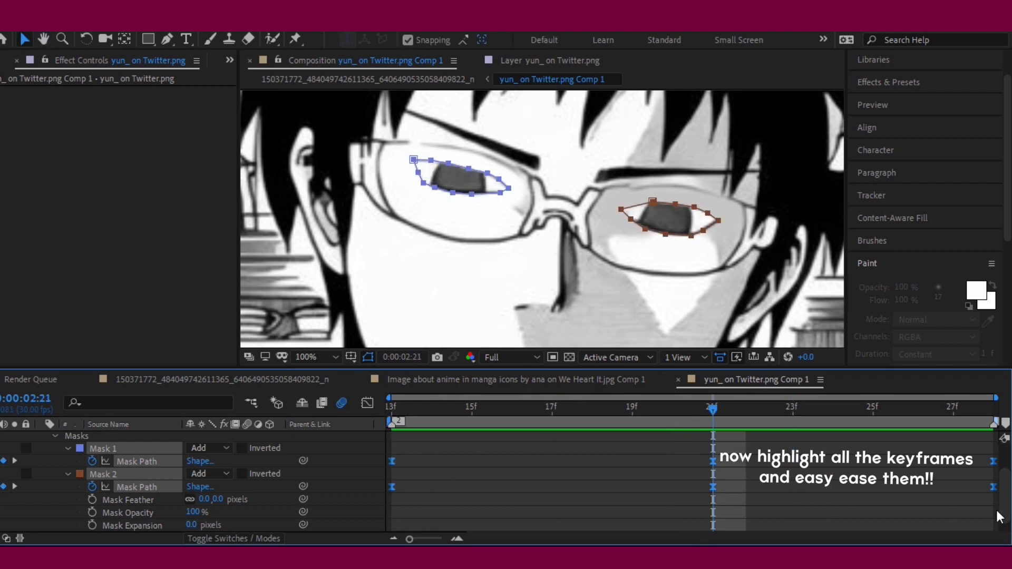
scroll(991, 444, "up", 2)
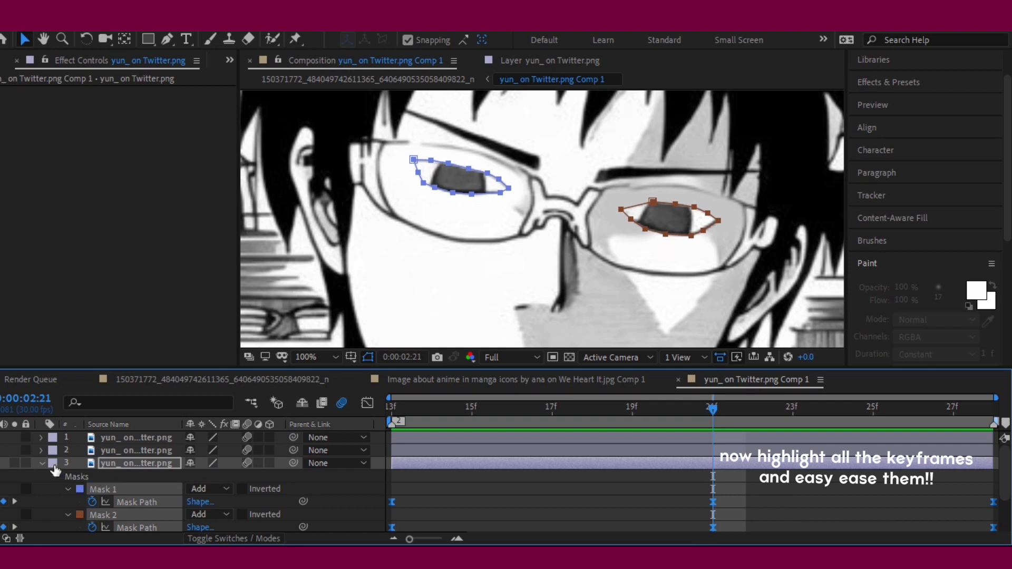
left_click(42, 463)
left_click(431, 409)
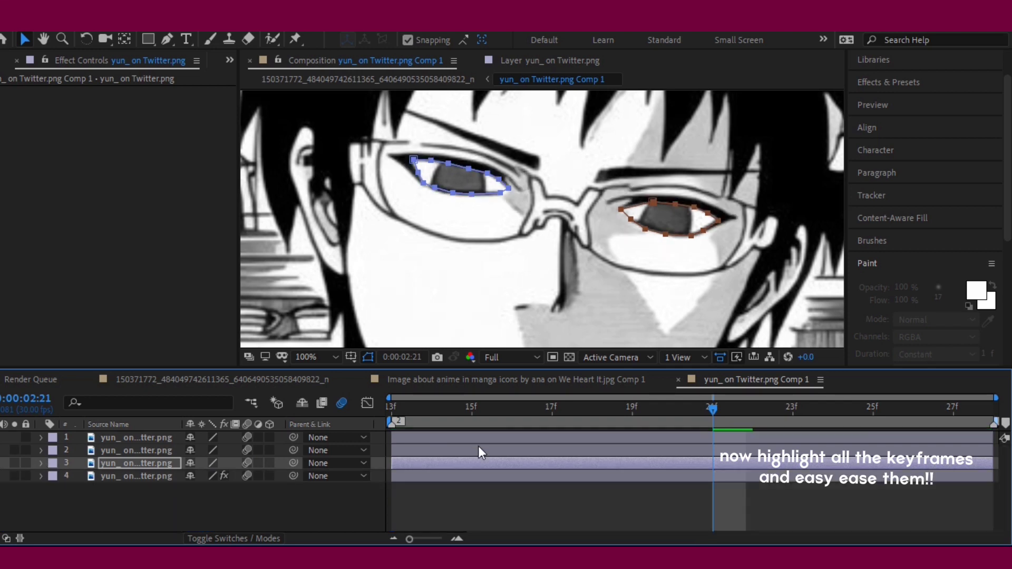
At 2:13, draw a closed Pen mask around the left upper eyelid on layer 2.
key("Page_Up")
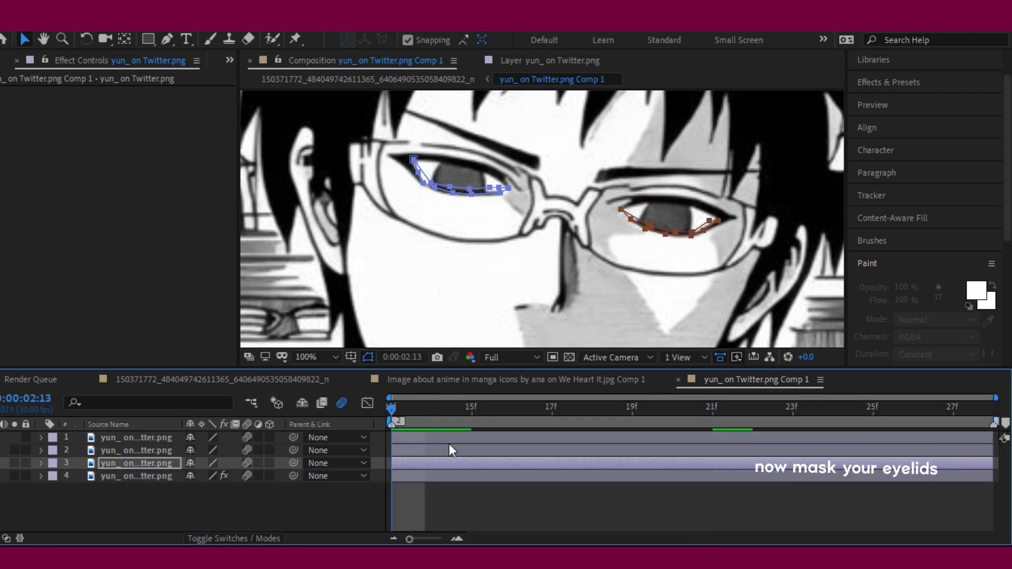
left_click(449, 449)
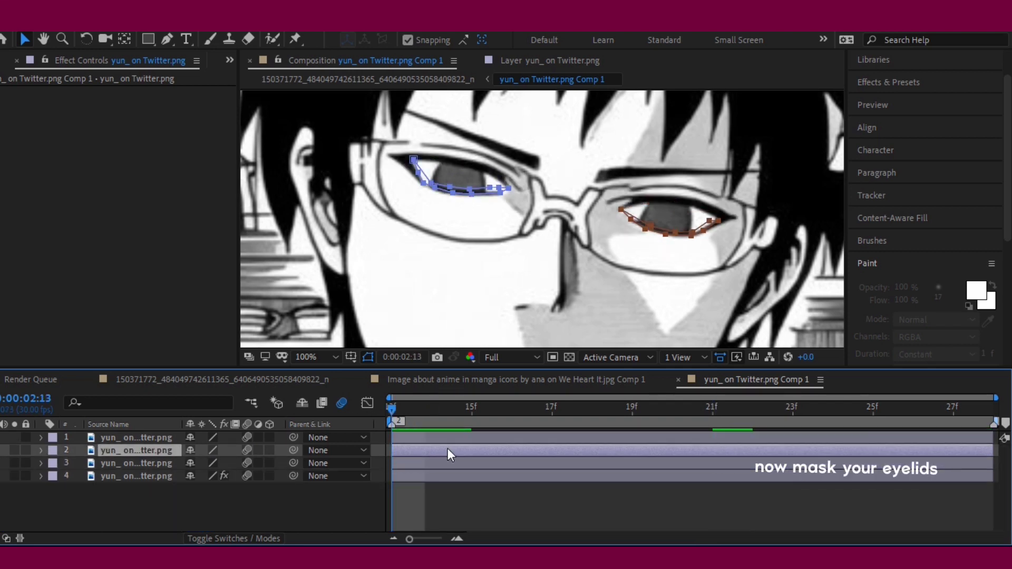
left_click(163, 41)
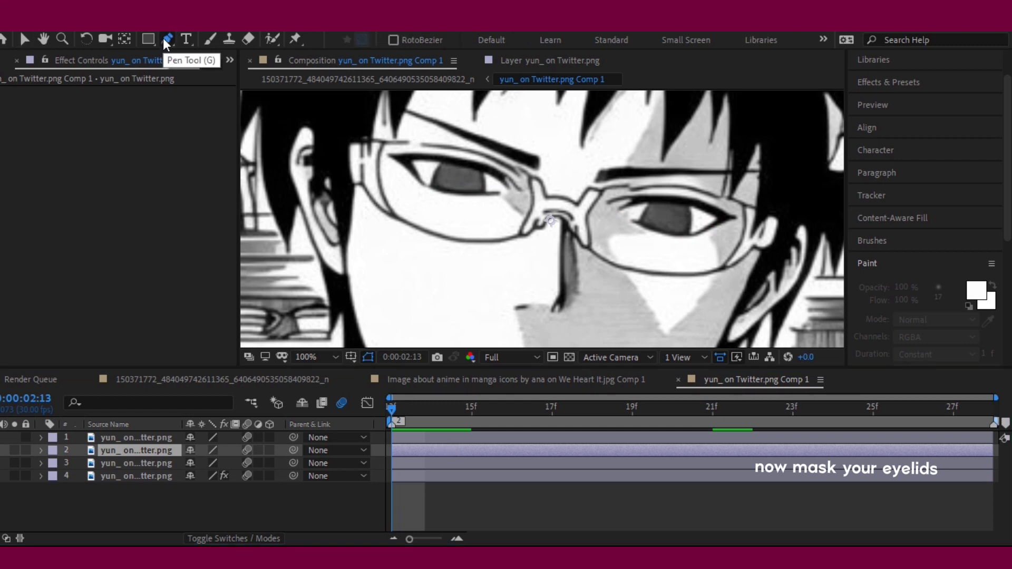
left_click(506, 186)
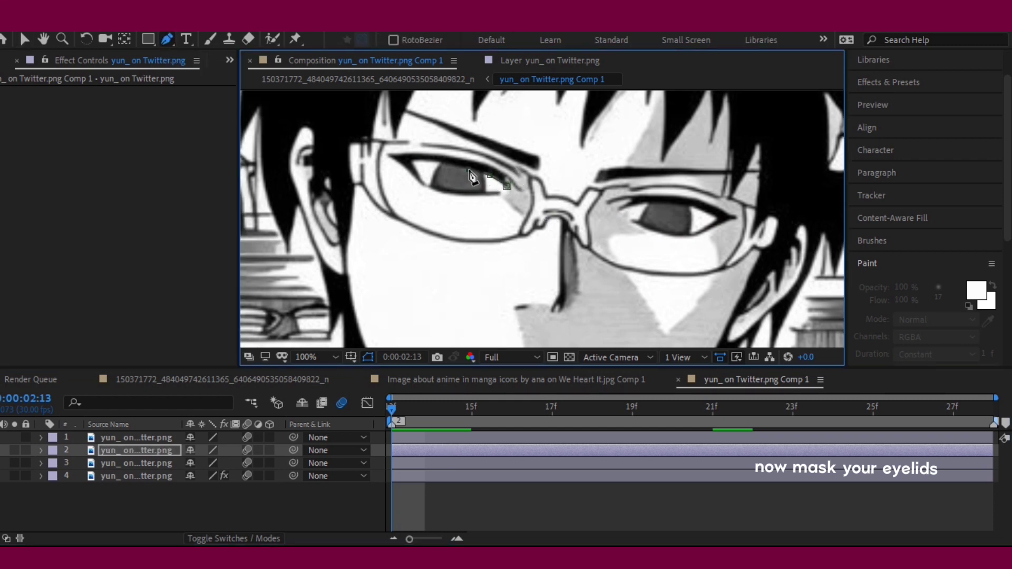
left_click(449, 164)
left_click(430, 162)
left_click(414, 162)
left_click(389, 155)
left_click_drag(420, 157, 420, 152)
left_click(453, 145)
left_click_drag(453, 147, 456, 155)
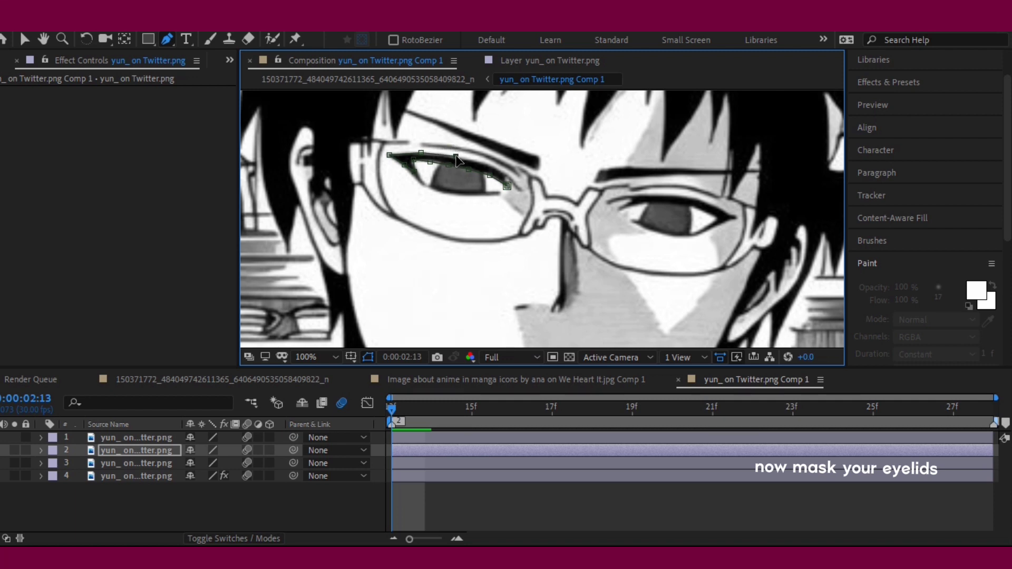
left_click(485, 166)
left_click(508, 186)
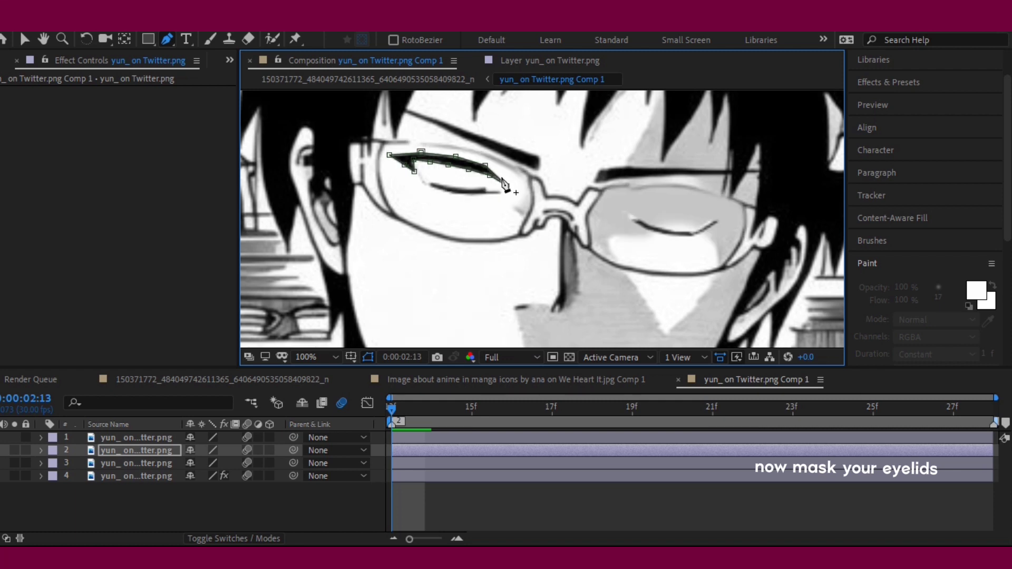
left_click_drag(486, 169, 502, 173)
Place three puppet pins along the left eyelid, then select layer 1.
left_click(295, 39)
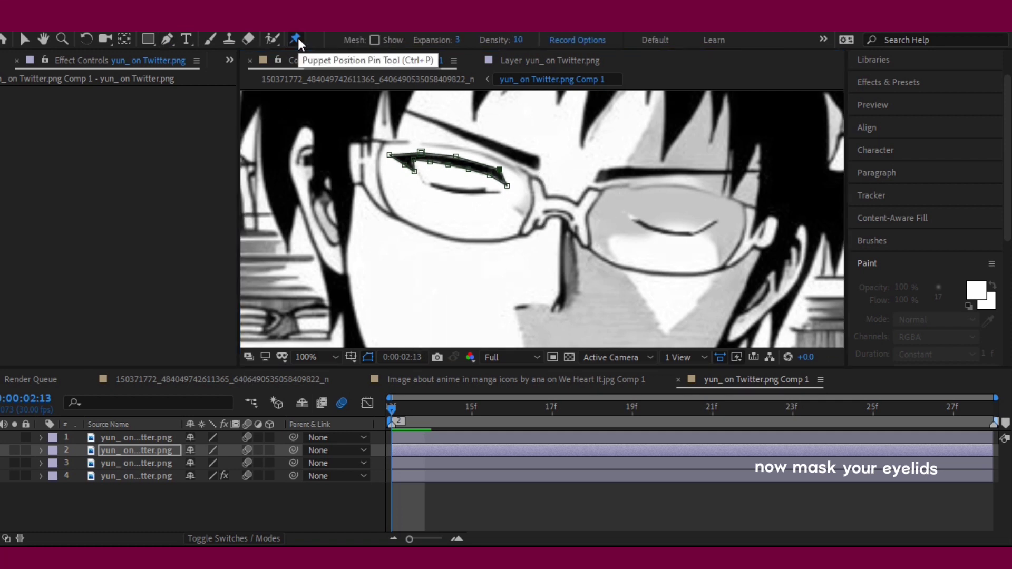
left_click(402, 156)
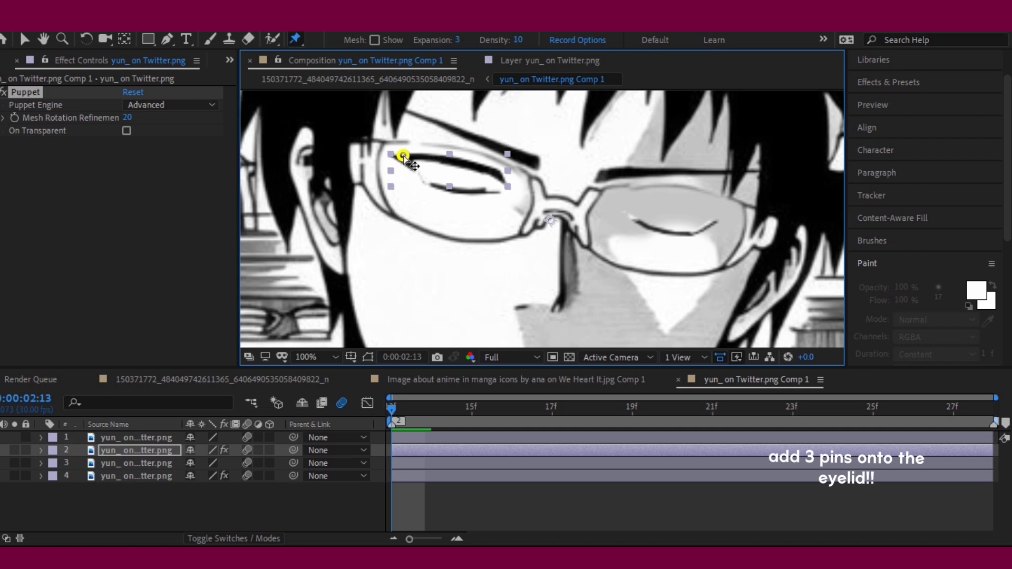
left_click(452, 160)
left_click(497, 170)
left_click(403, 439)
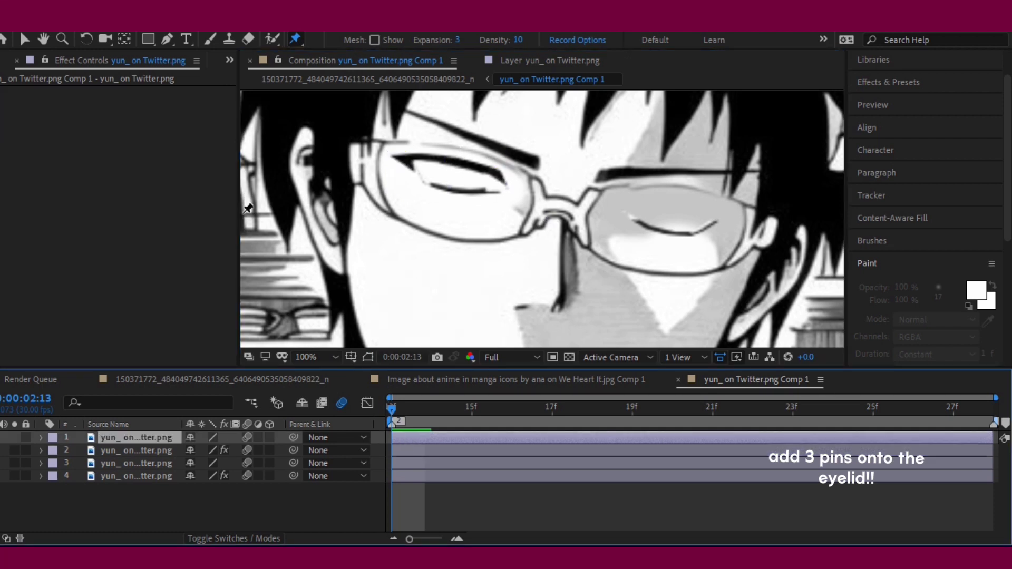
left_click(14, 438)
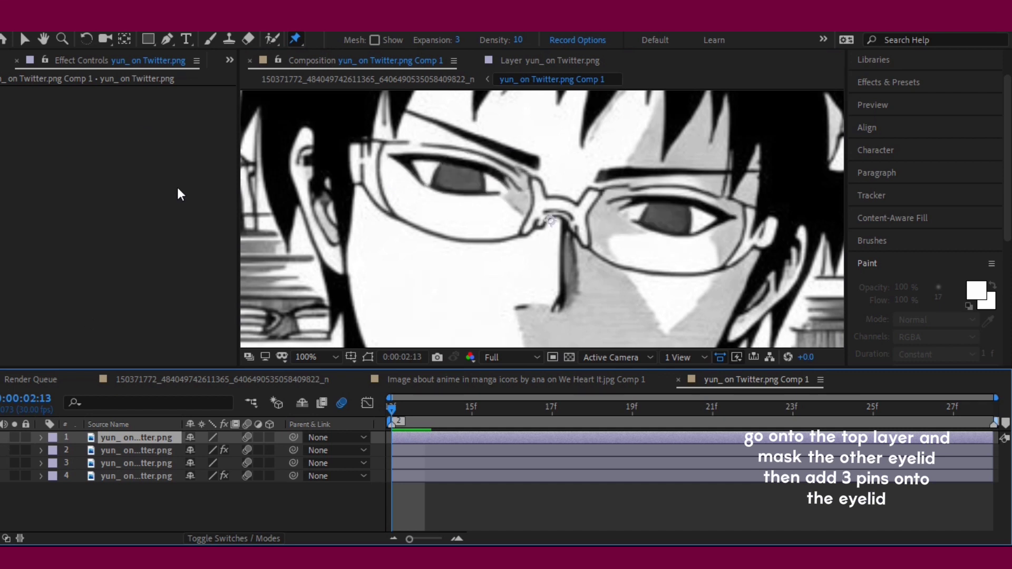
Draw a closed Pen mask around the right upper eyelid on layer 1.
left_click(167, 39)
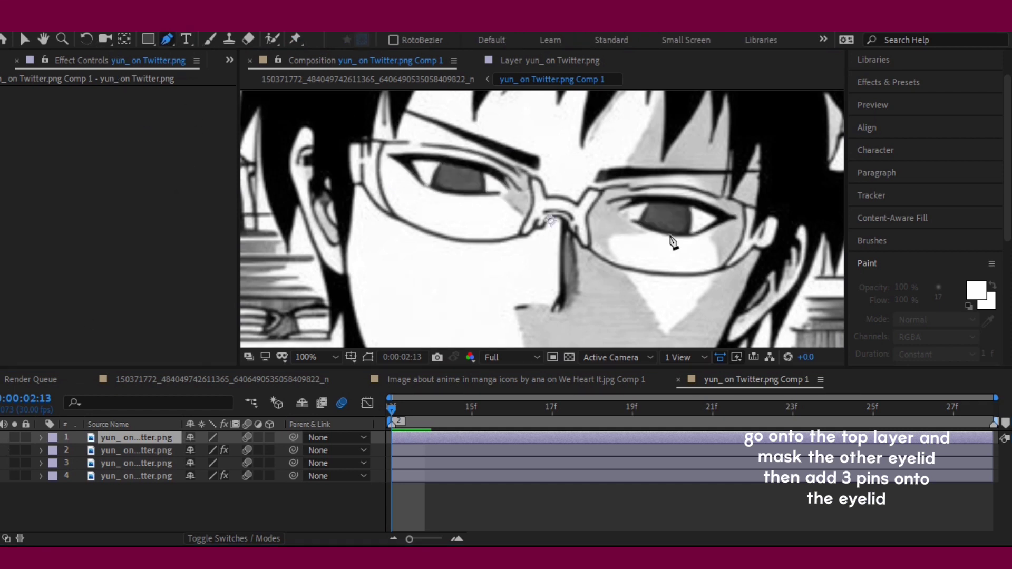
left_click(619, 210)
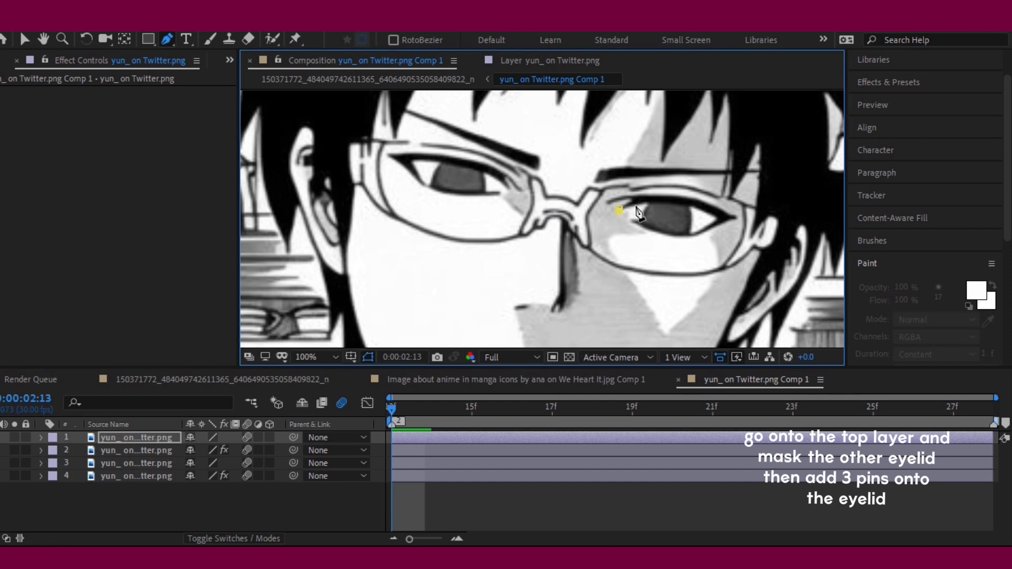
left_click(643, 204)
left_click(660, 204)
left_click(679, 204)
left_click(694, 208)
left_click(716, 217)
key("ctrl+z")
left_click(733, 228)
left_click(700, 191)
left_click_drag(700, 193, 667, 194)
left_click(661, 180)
left_click(637, 195)
left_click(619, 211)
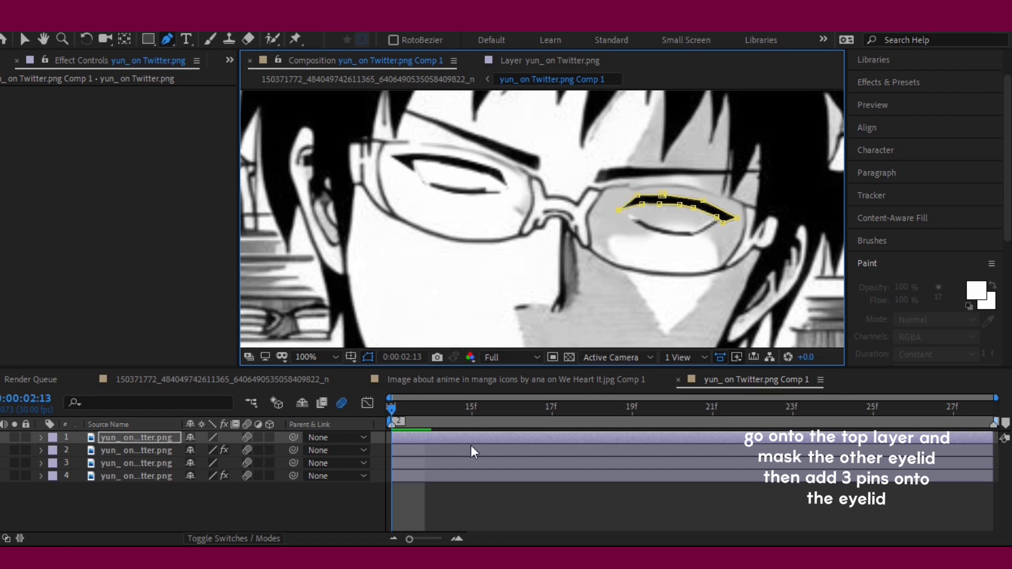
Add three puppet pins along the right eyelid, then reselect layer 2 with the Selection tool.
left_click(296, 38)
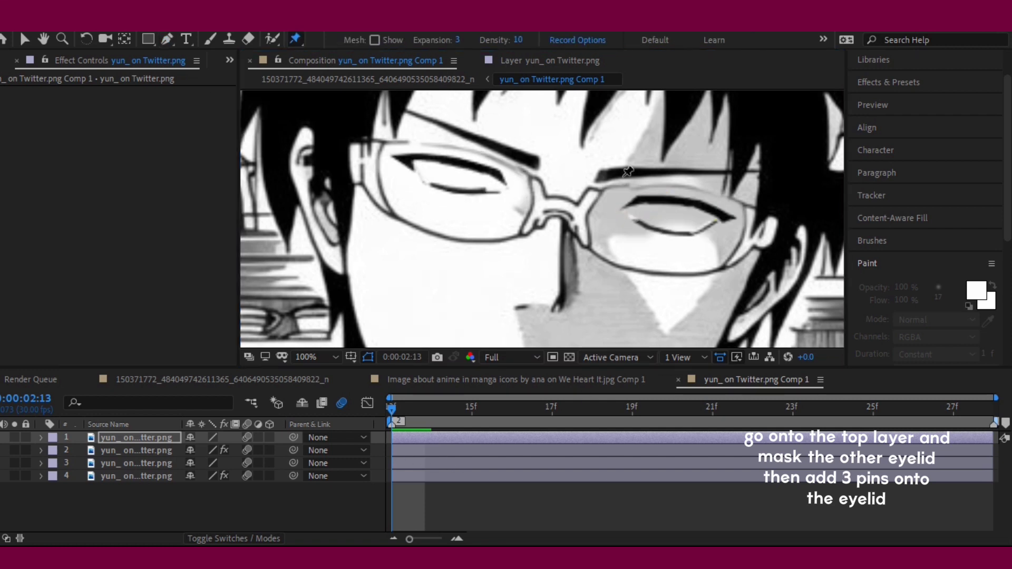
left_click(629, 203)
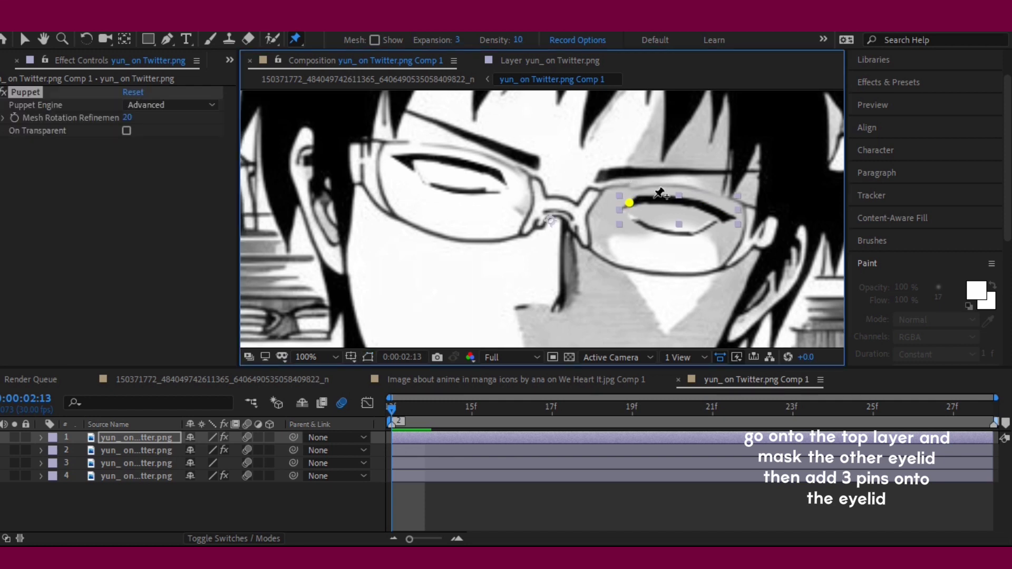
left_click(679, 200)
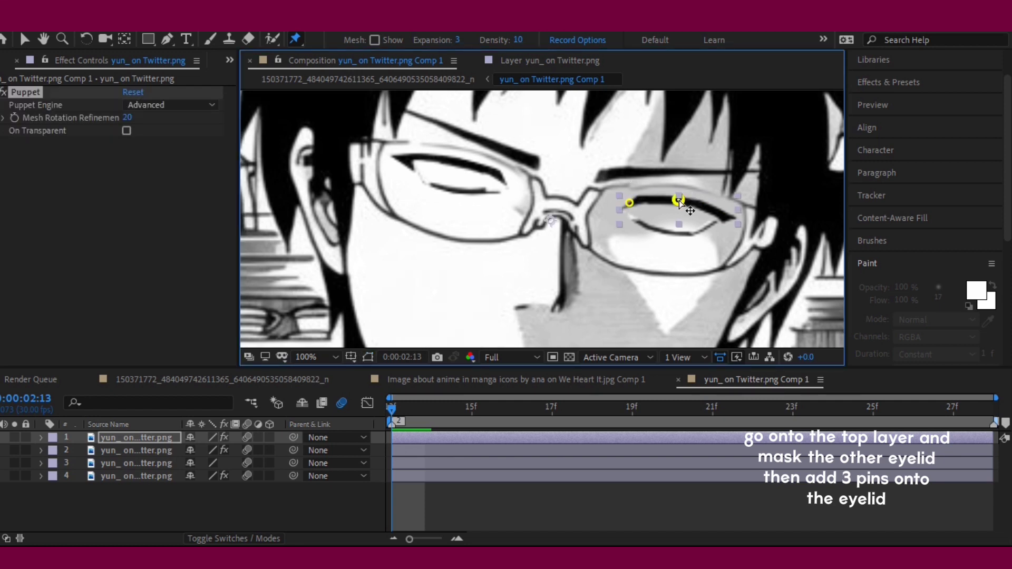
left_click(723, 214)
left_click(454, 452)
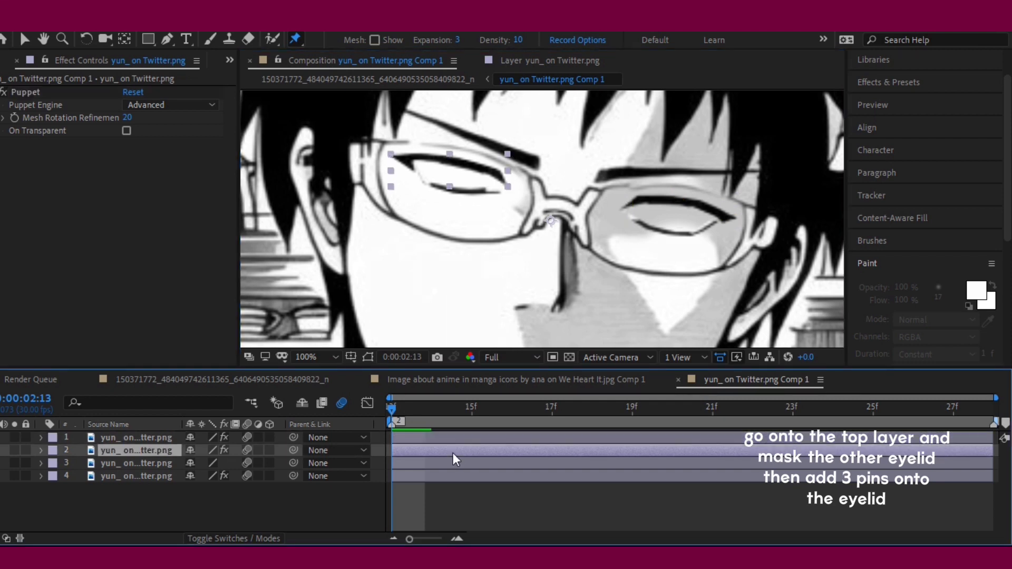
left_click(27, 41)
Reveal the left eyelid's puppet pin keyframes and duplicate them at 21f and 27f.
key("u")
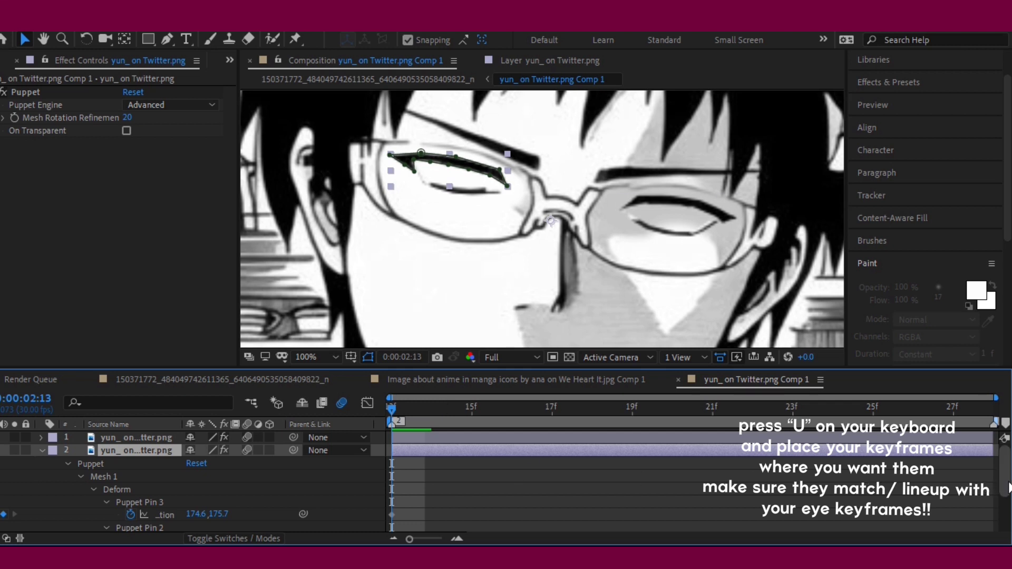
scroll(1004, 501, "down", 2)
scroll(1006, 506, "down", 2)
left_click(416, 449)
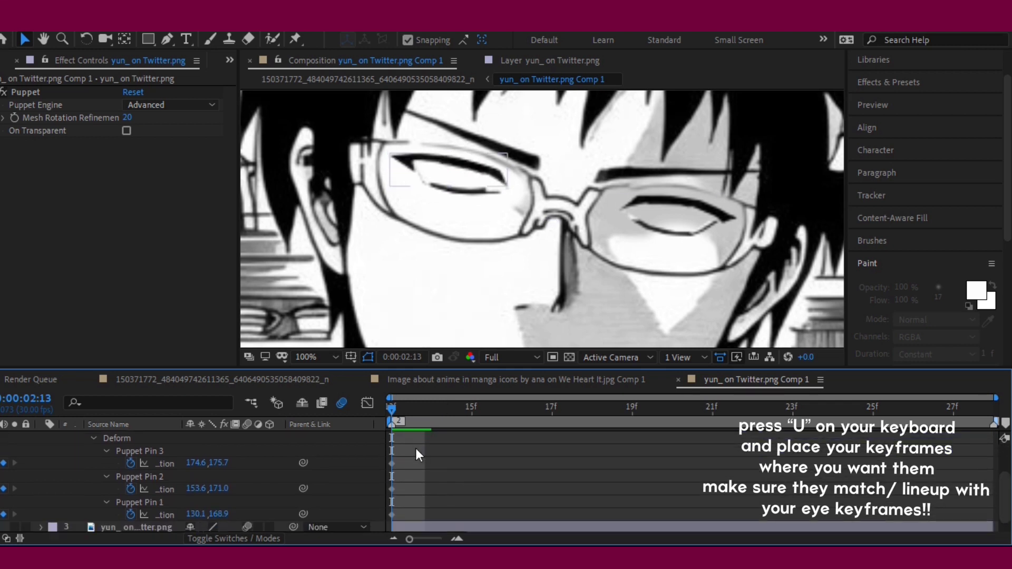
left_click_drag(392, 472, 388, 516)
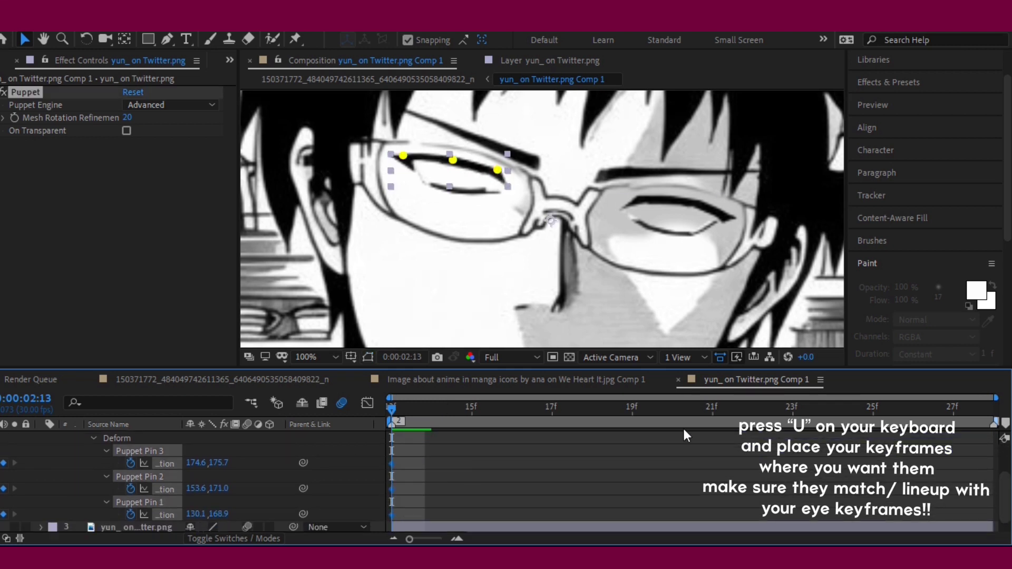
left_click(717, 415)
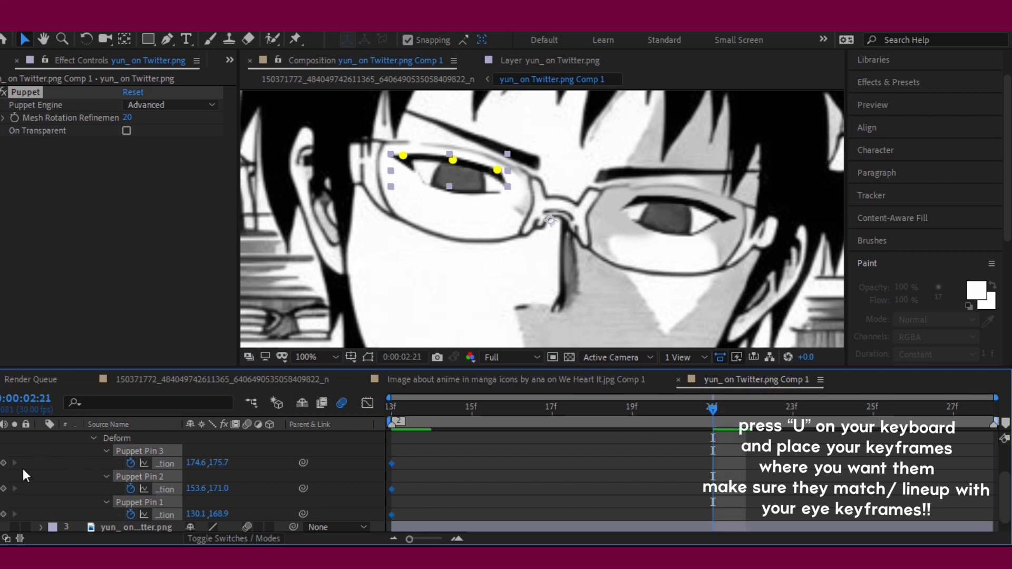
key("ctrl+v")
key("k")
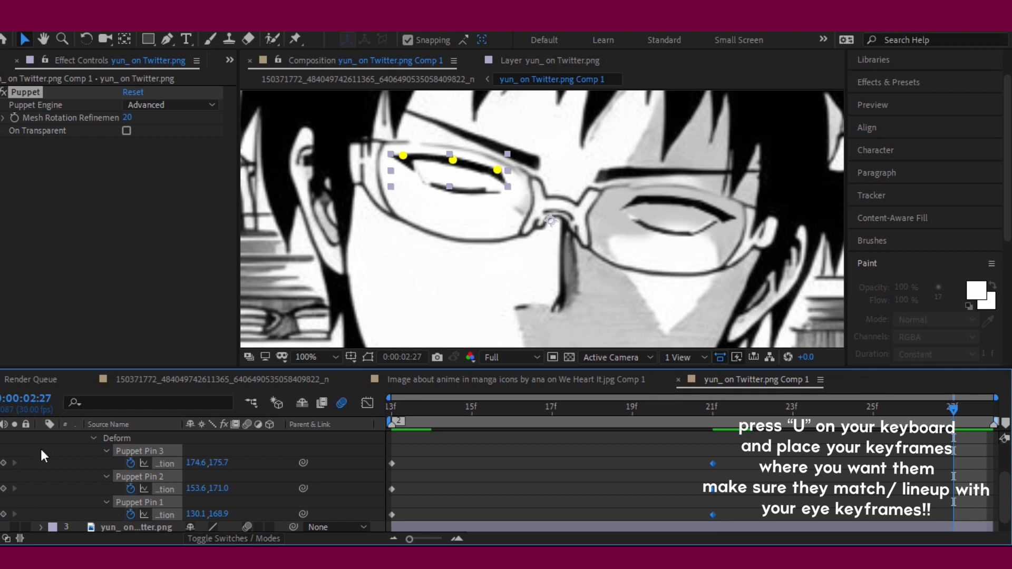
key("ctrl+v")
left_click_drag(440, 416, 408, 422)
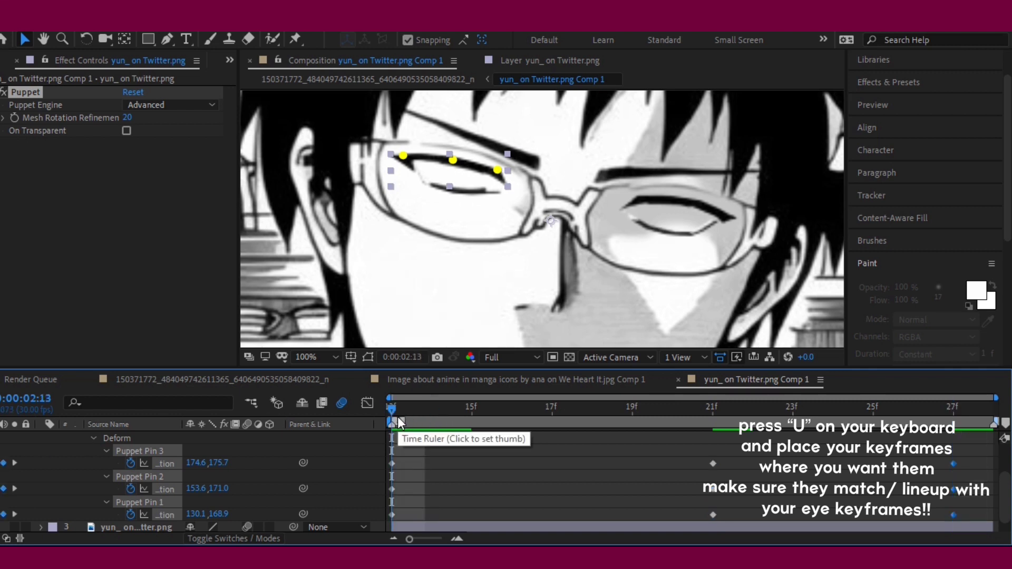
At 13f, drag the first and middle pins down to close the left eyelid.
left_click(404, 157)
mouse_move(404, 157)
left_mouse_down()
mouse_move(409, 181)
mouse_move(494, 194)
left_mouse_up()
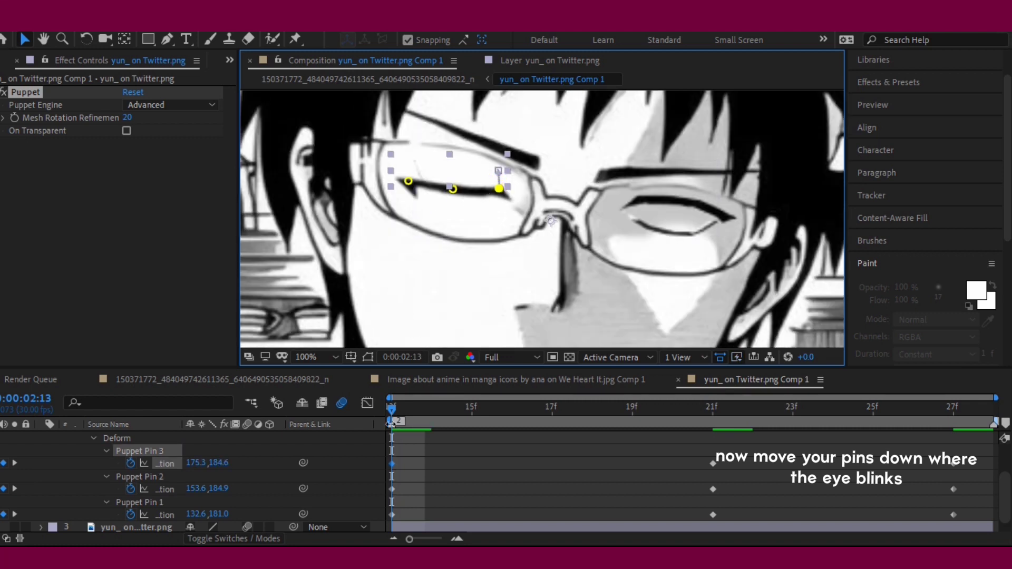
mouse_move(403, 425)
left_mouse_down()
mouse_move(422, 425)
mouse_move(395, 441)
left_mouse_up()
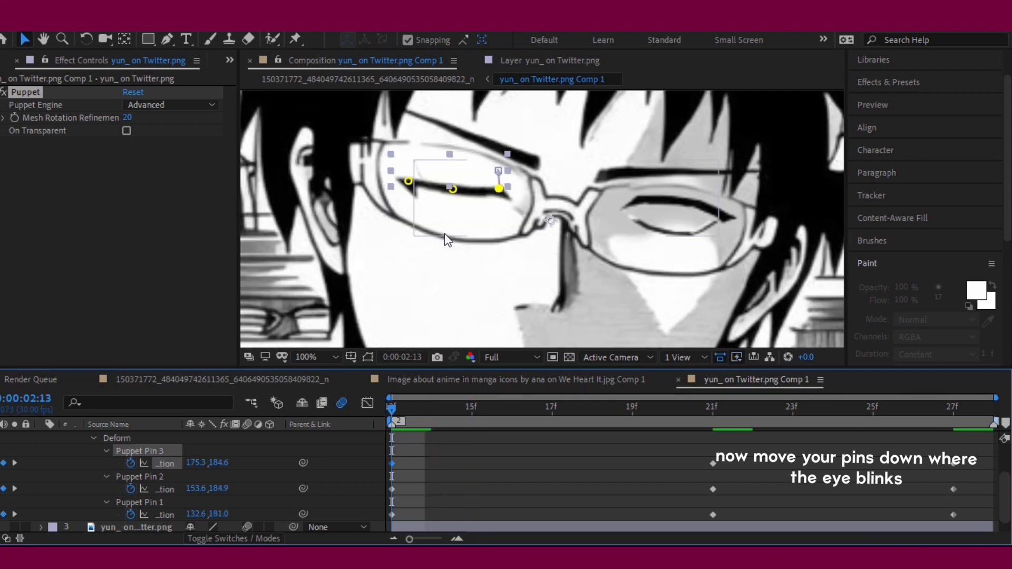
left_click_drag(452, 190, 498, 195)
left_click_drag(419, 444, 391, 519)
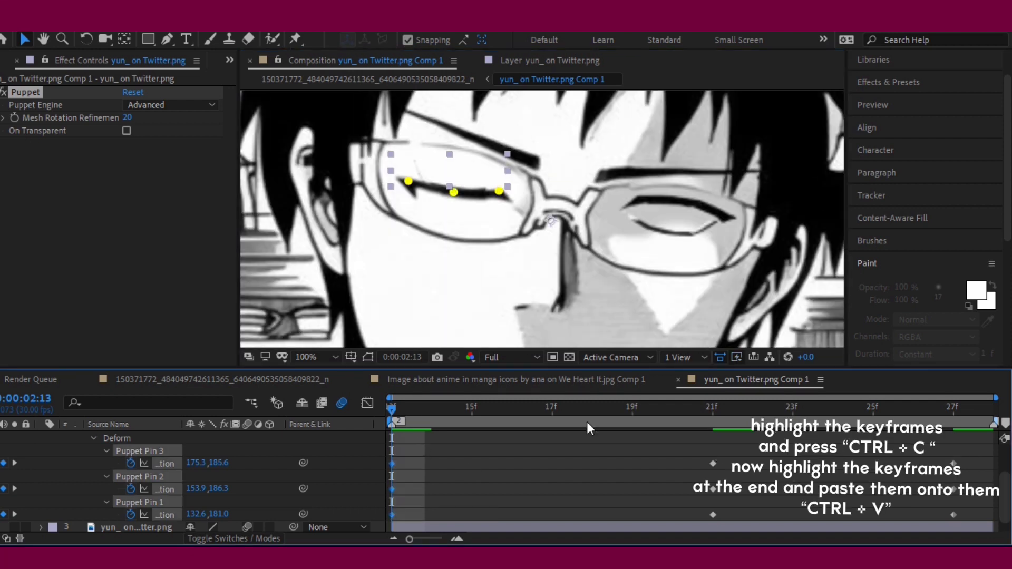
Paste the closed-lid pin values onto the 27f keyframes and play back the blink.
left_click(947, 423)
left_click_drag(941, 451, 970, 517)
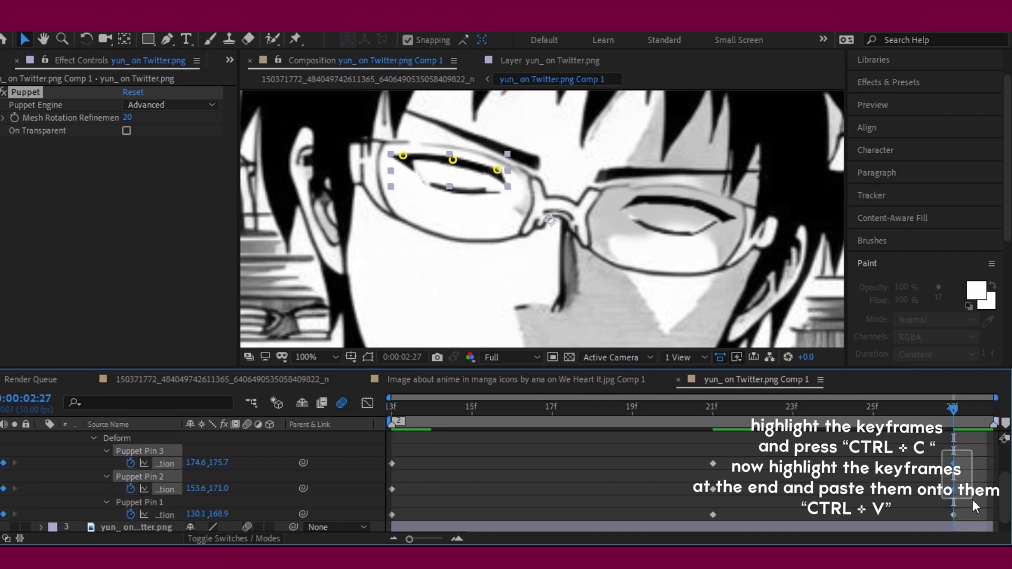
key("ctrl+v")
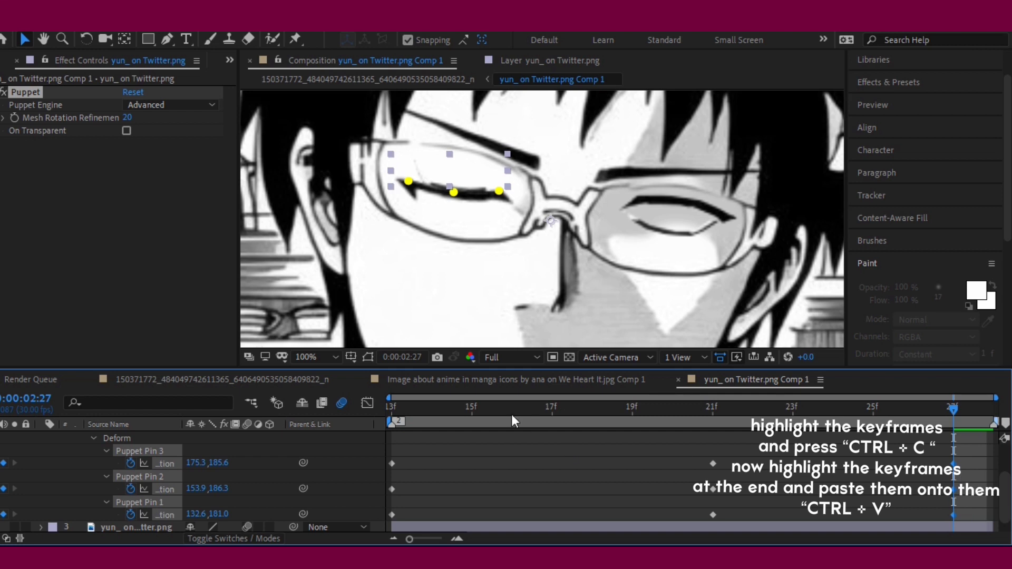
key("space")
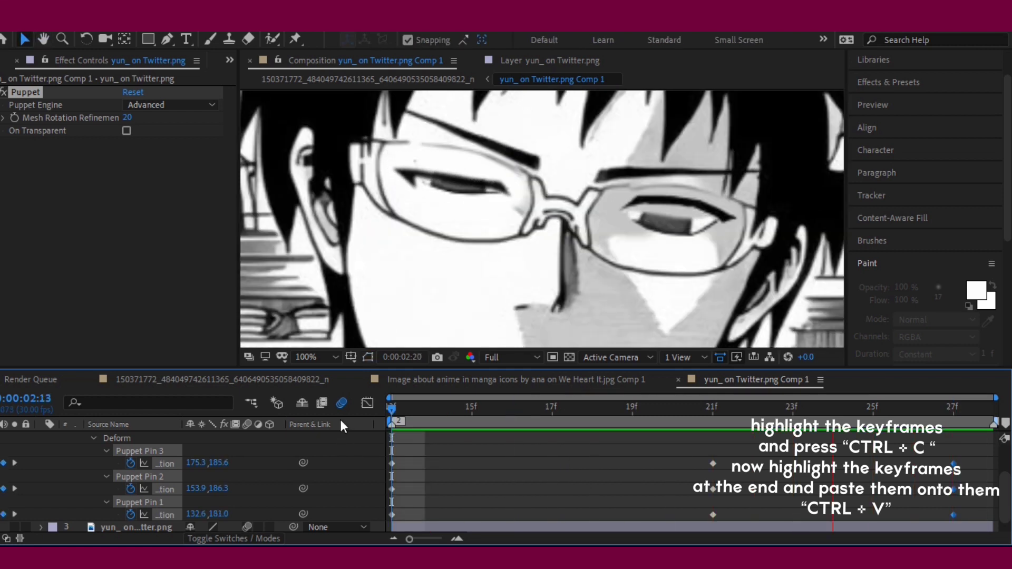
key("space")
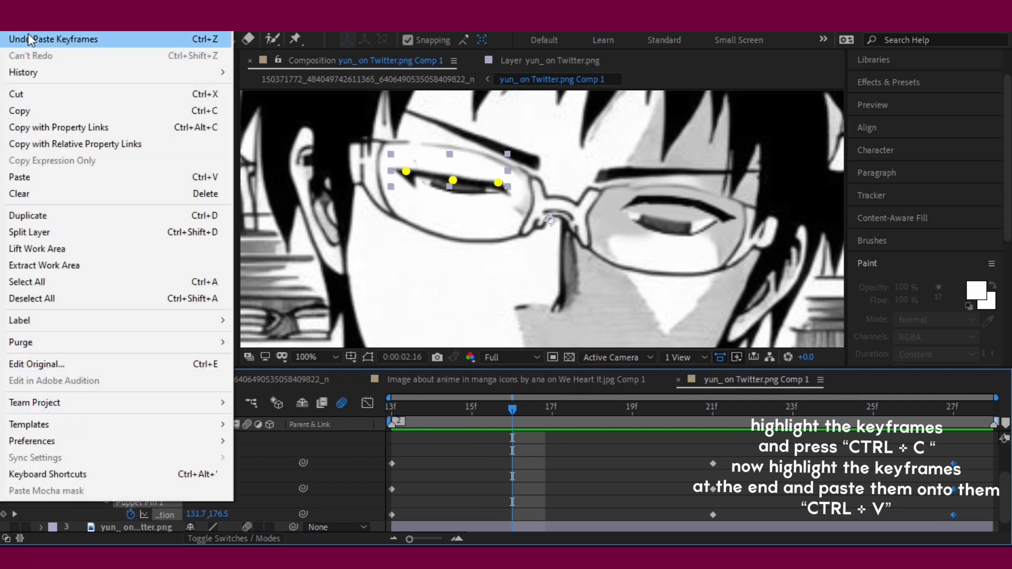
key("k")
Paste the pin keyframes at the blink start, raise the left pin slightly, and preview.
key("alt+e")
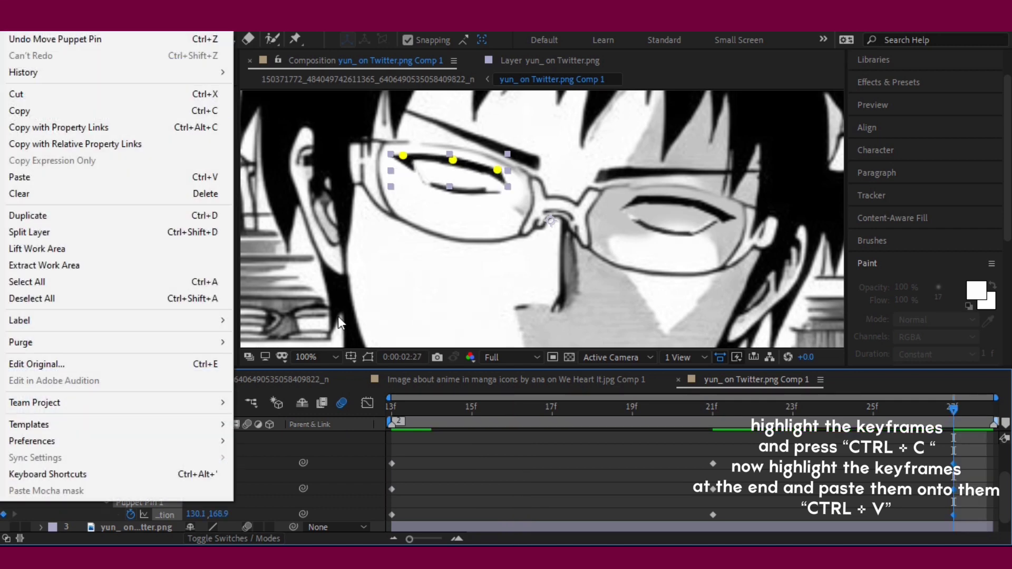
left_click(420, 435)
left_click_drag(419, 417, 383, 415)
key("ctrl+v")
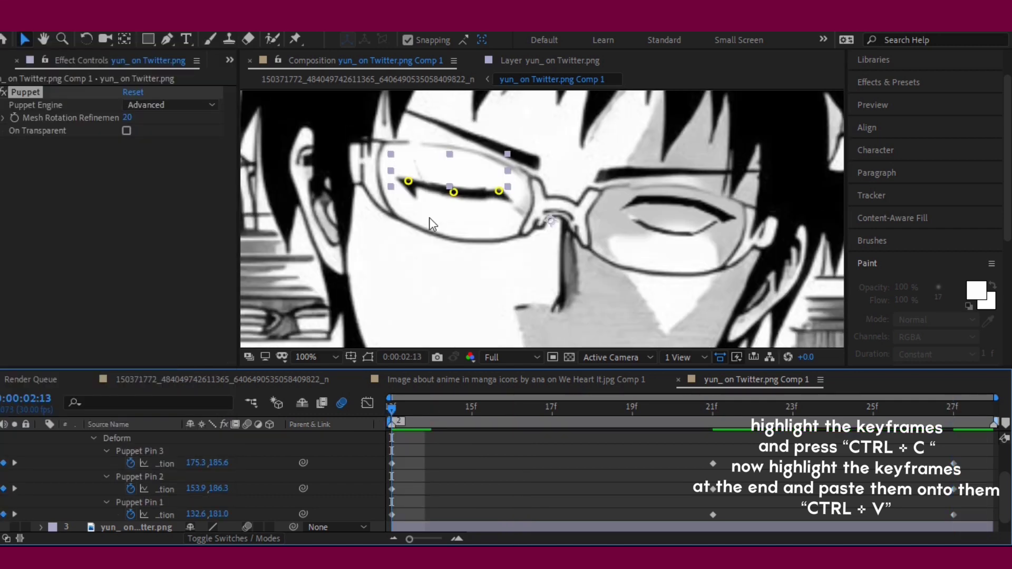
mouse_move(409, 182)
left_mouse_down()
mouse_move(499, 184)
mouse_move(454, 187)
left_mouse_up()
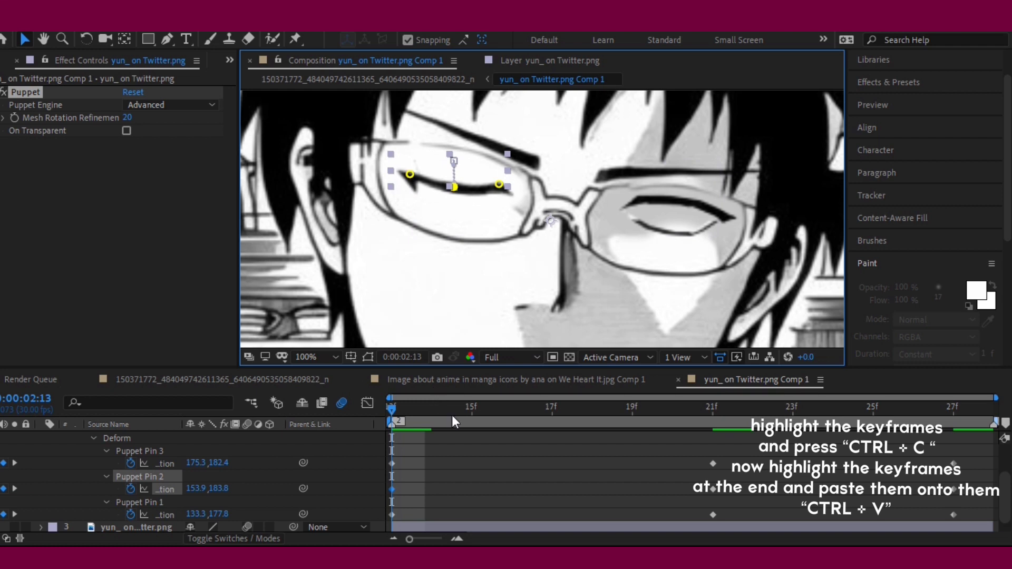
key("space")
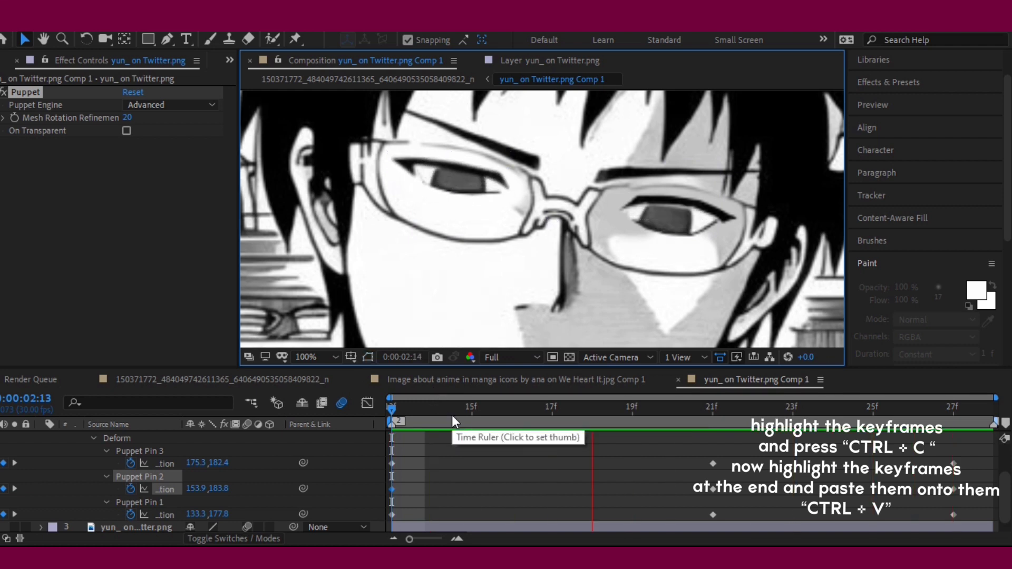
key("space")
Paste the open-eye pose onto the end keyframes and move them to the comp's last frame.
mouse_move(391, 432)
left_mouse_down()
mouse_move(418, 476)
mouse_move(387, 522)
left_mouse_up()
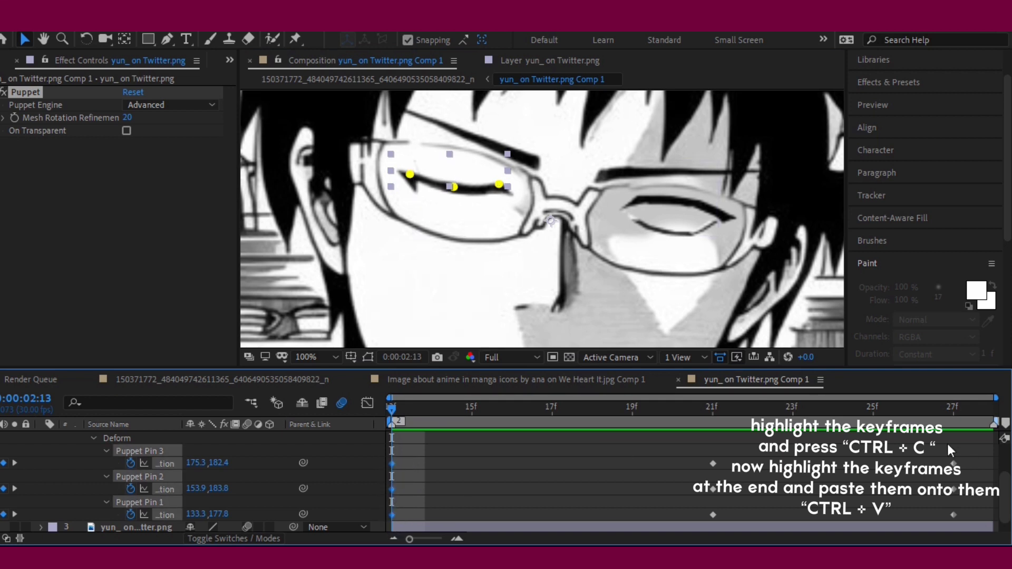
left_click(953, 406)
left_click_drag(943, 432, 965, 522)
left_click_drag(960, 481, 978, 518)
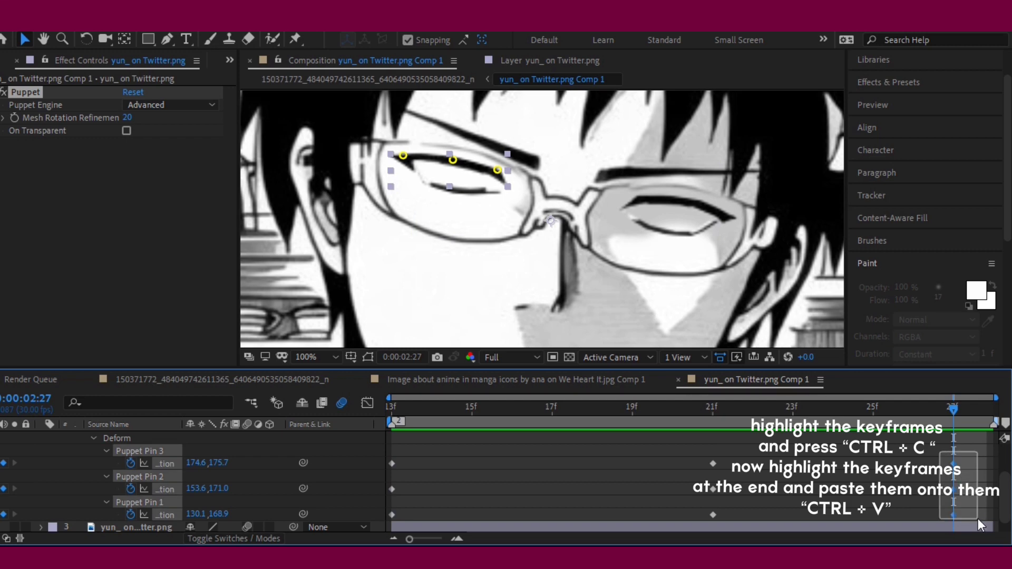
key("ctrl+v")
key("space")
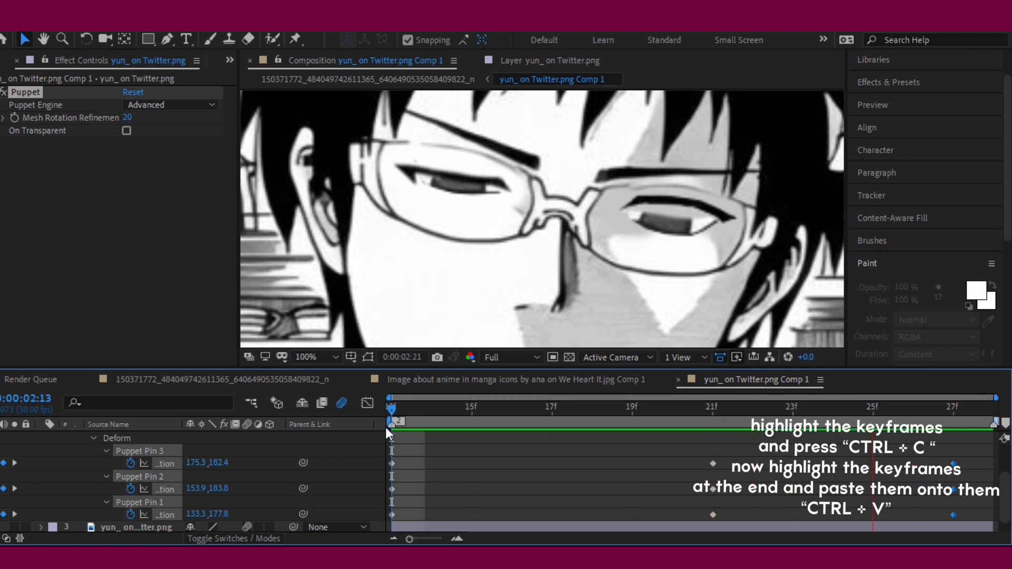
key("space")
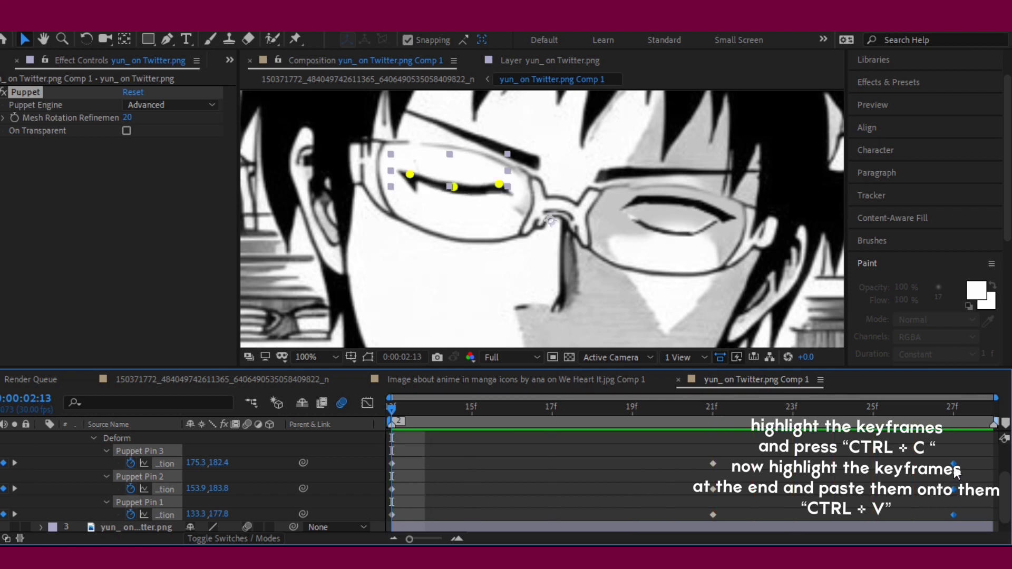
left_click_drag(953, 464, 976, 478)
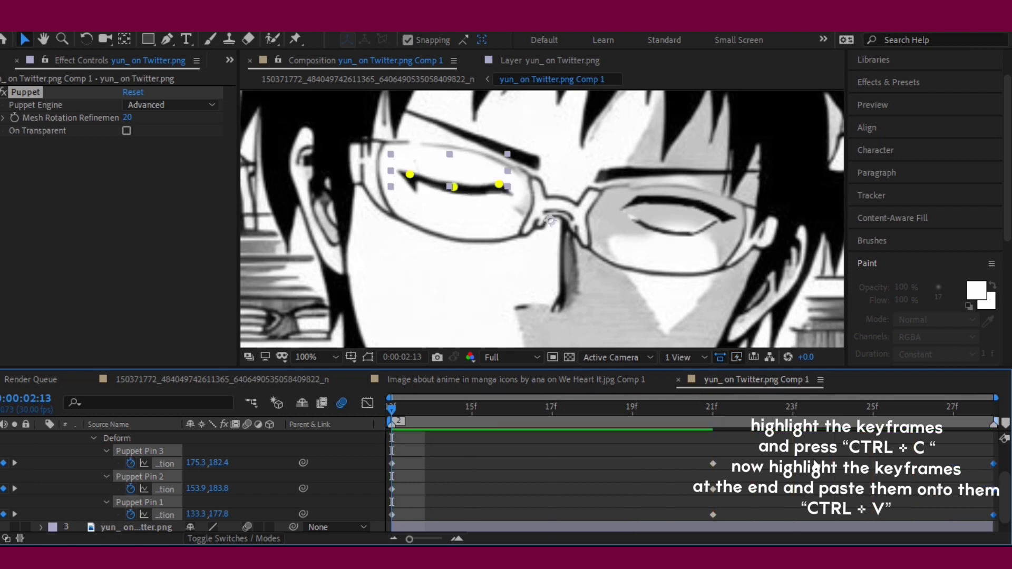
Apply Easy Ease to every keyframe of the three eyelid pins.
left_click(402, 455)
left_click(391, 463)
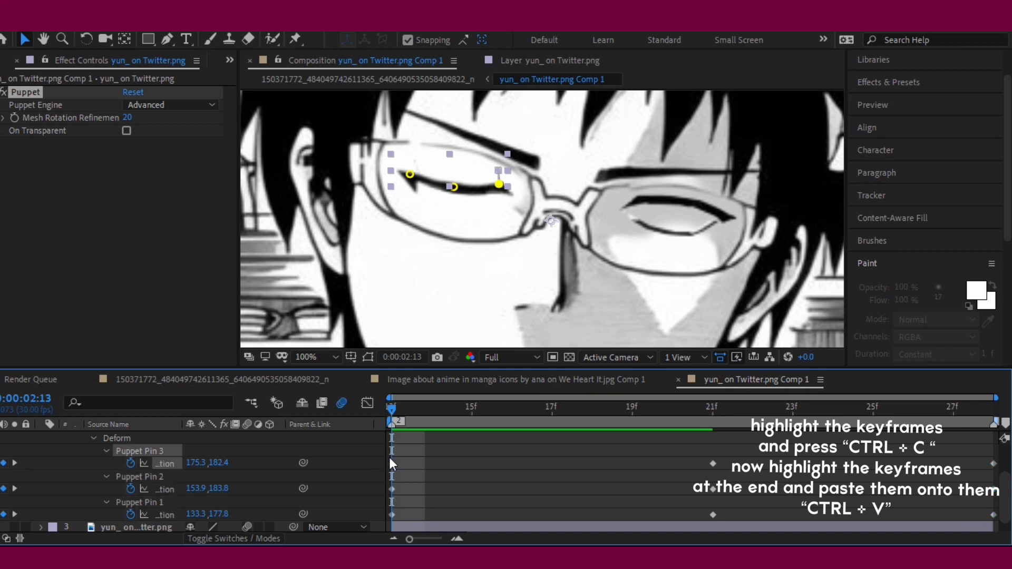
left_click(407, 472)
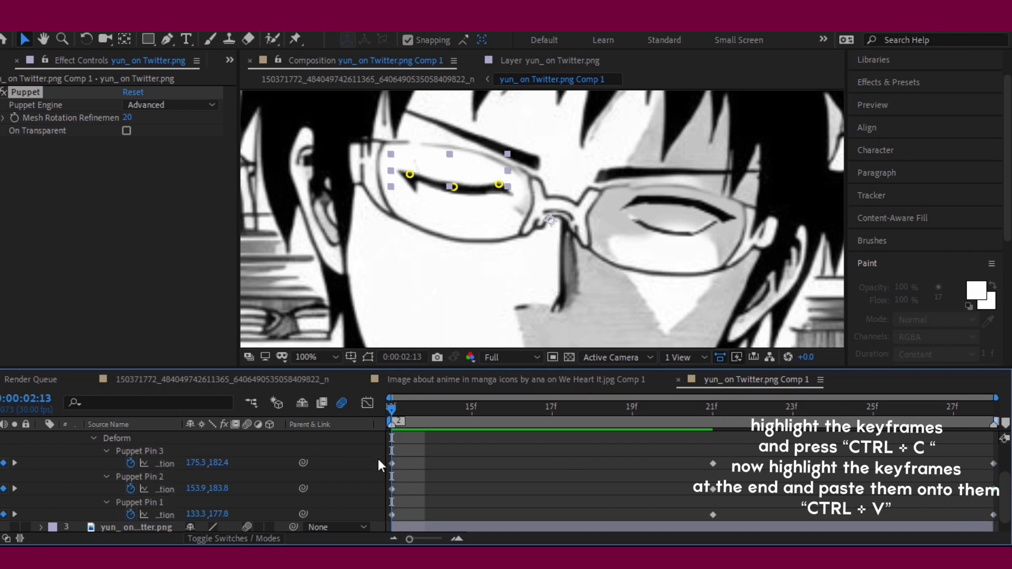
mouse_move(387, 458)
left_mouse_down()
mouse_move(714, 510)
mouse_move(1005, 531)
left_mouse_up()
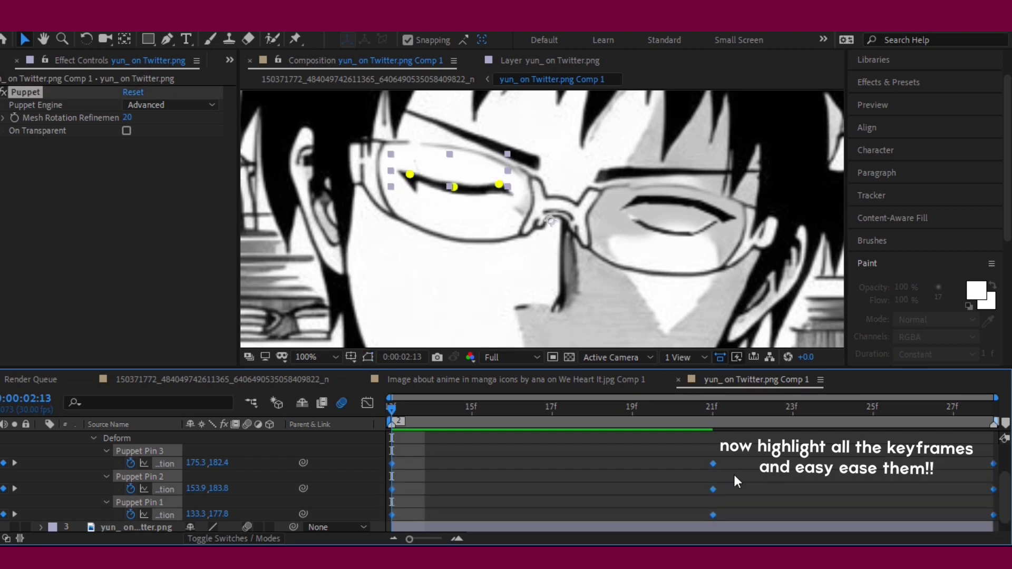
right_click(713, 466)
mouse_move(738, 457)
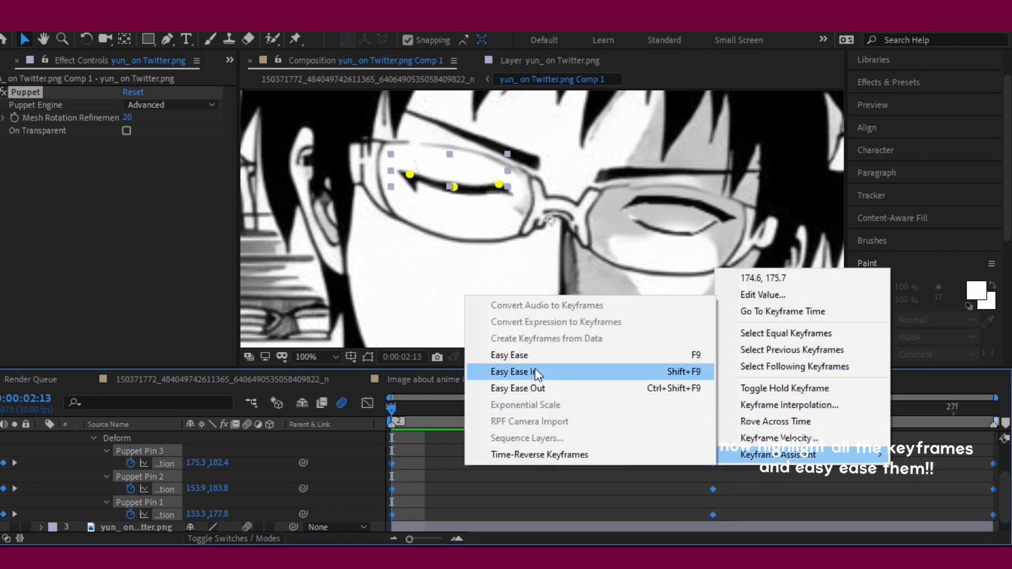
left_click(503, 356)
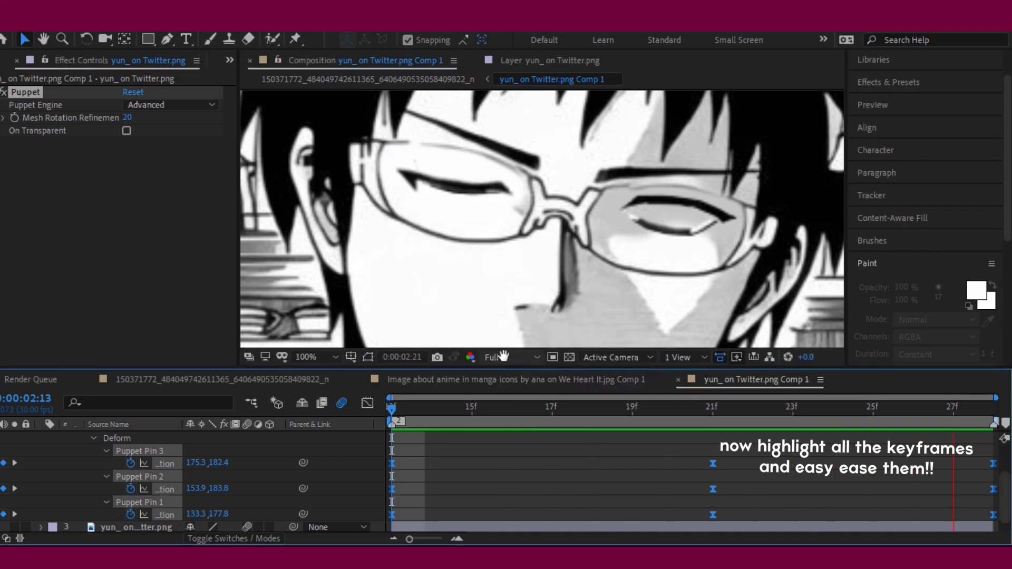
key("space")
scroll(1006, 464, "up", 2)
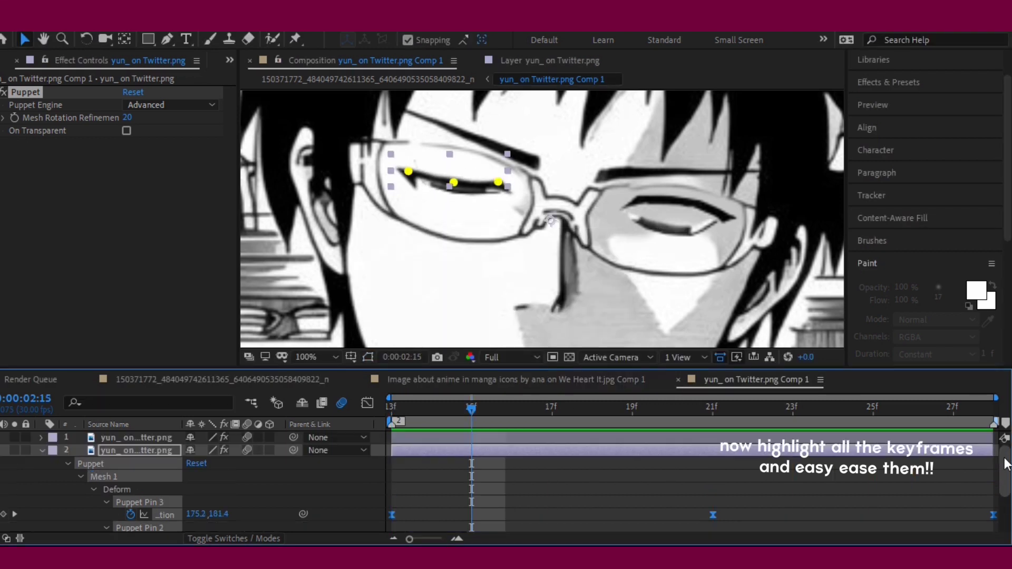
Reveal the right eyelid's pin keyframes and add copies at 21f and 27f.
left_click(40, 450)
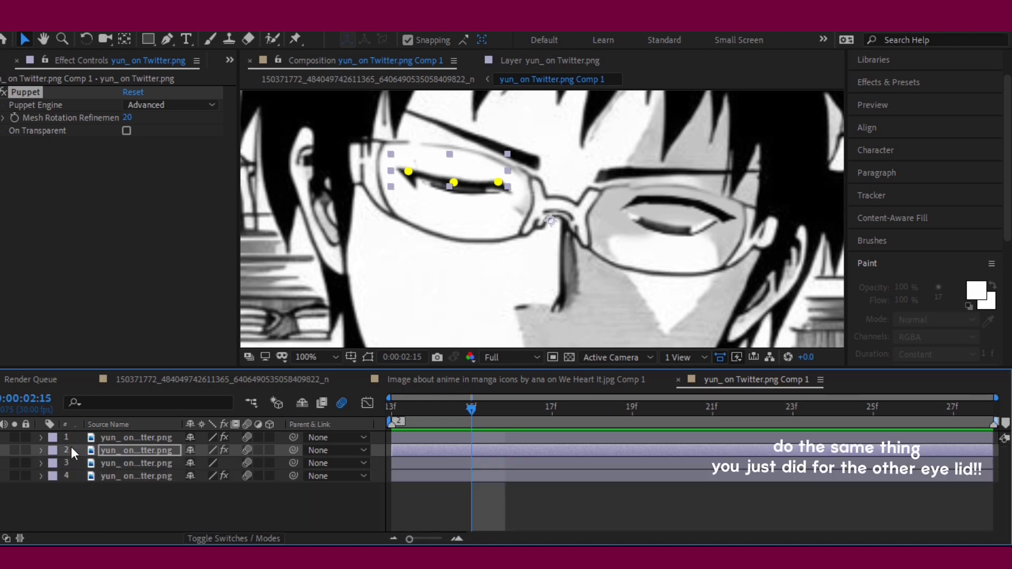
left_click(397, 418)
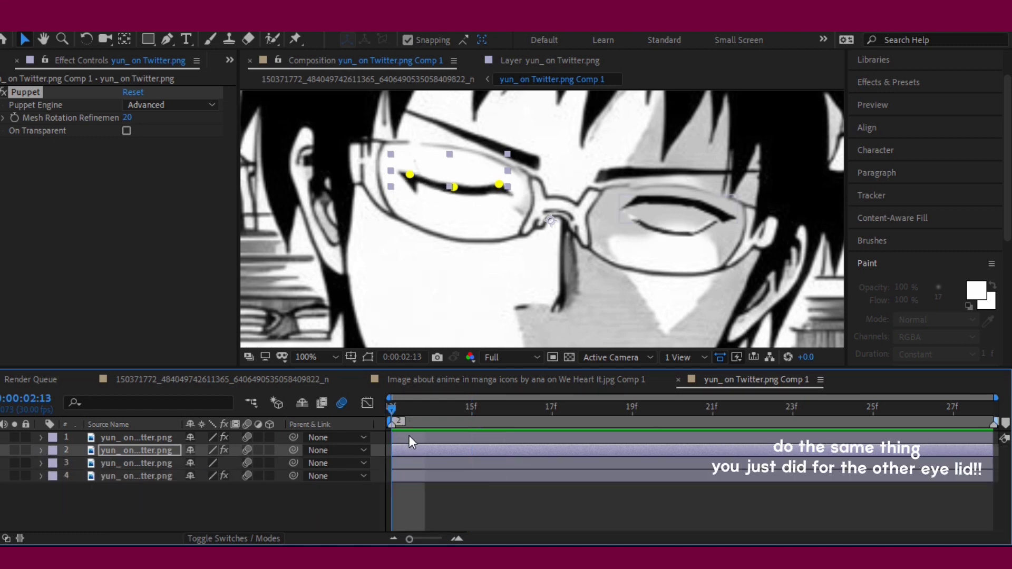
left_click(409, 436)
key("u")
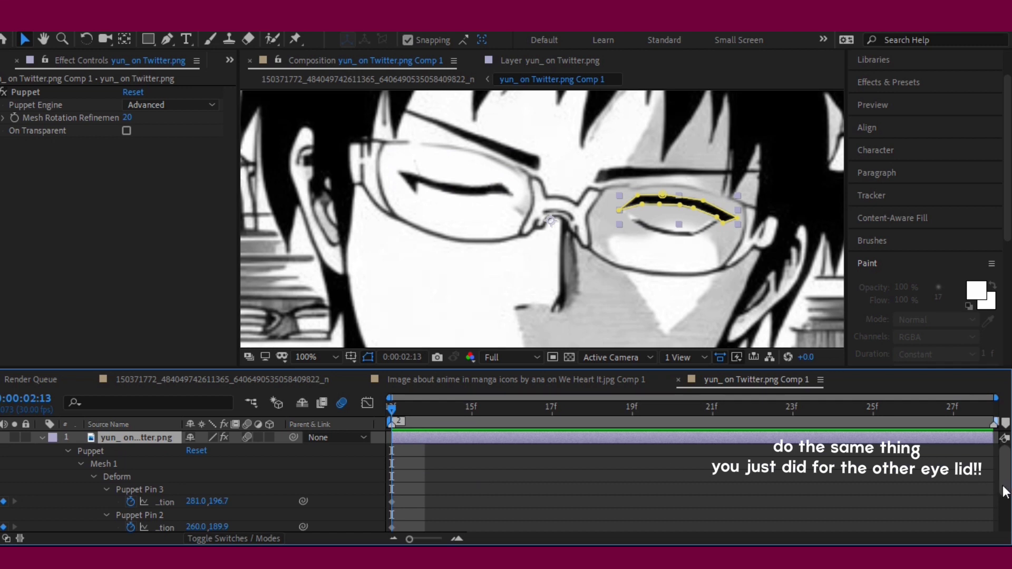
scroll(469, 463, "down", 3)
left_click_drag(385, 442, 386, 496)
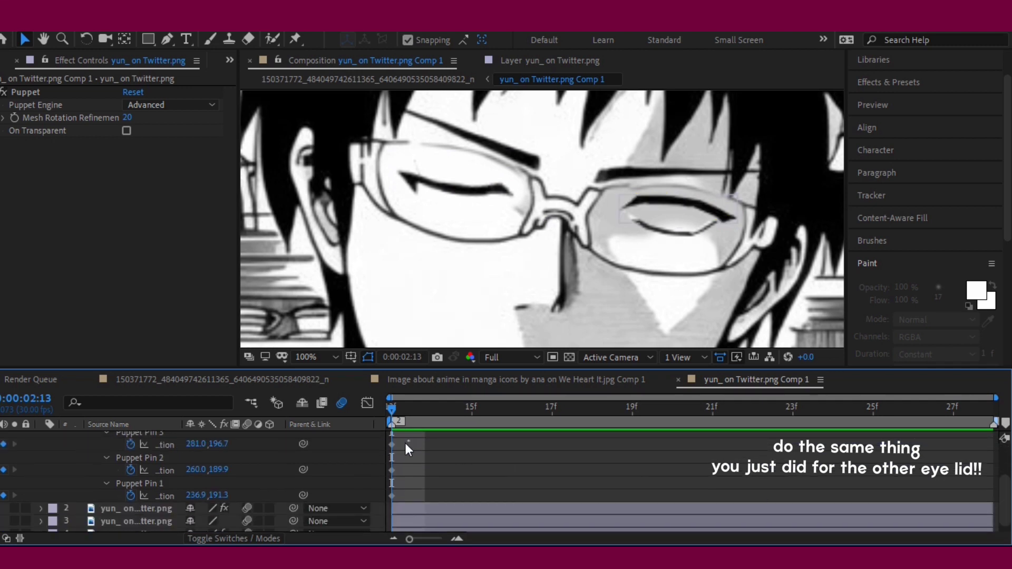
left_click(712, 417)
left_click(3, 445)
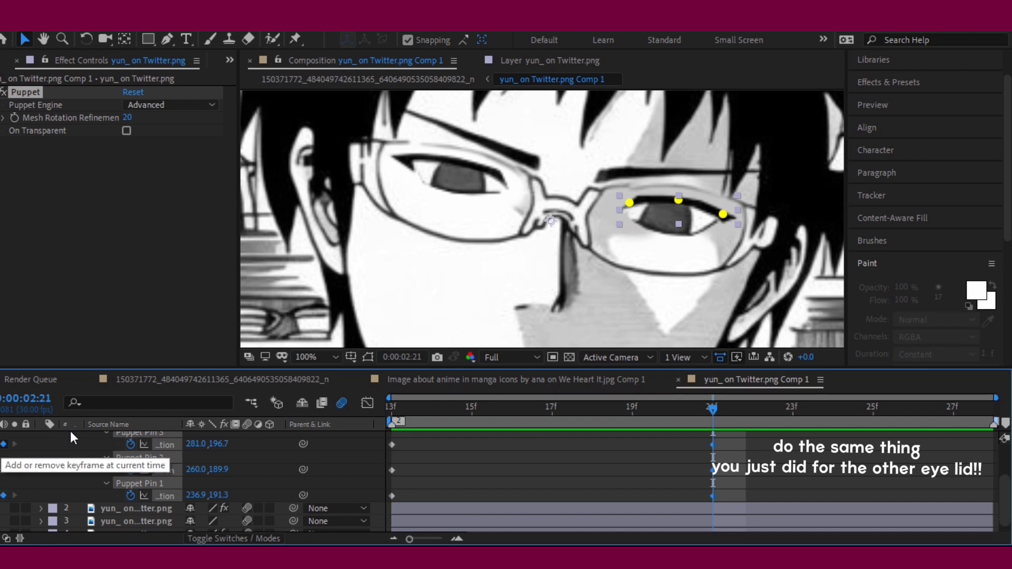
left_click(960, 422)
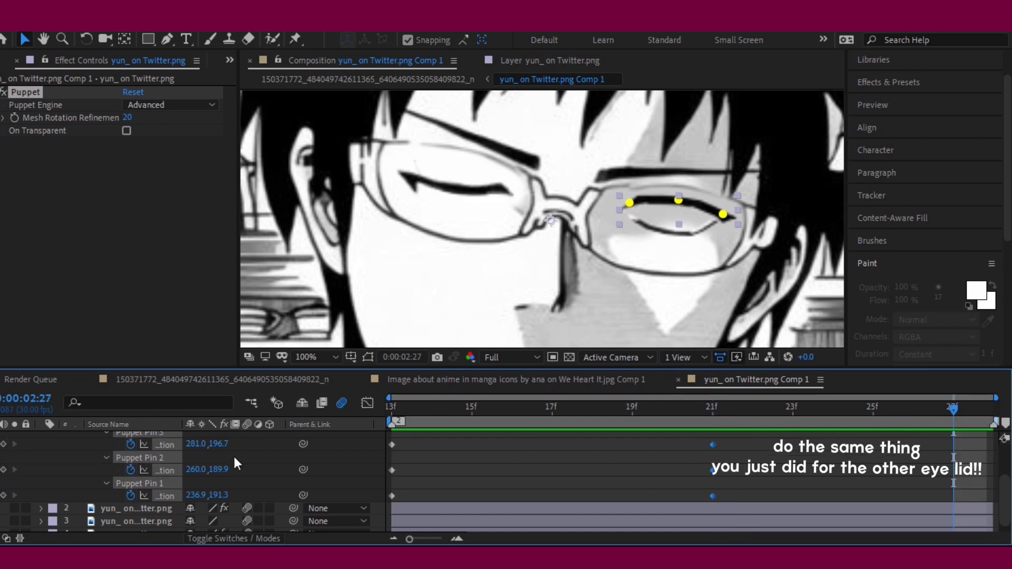
mouse_move(485, 418)
left_mouse_down()
mouse_move(397, 418)
mouse_move(393, 501)
left_mouse_up()
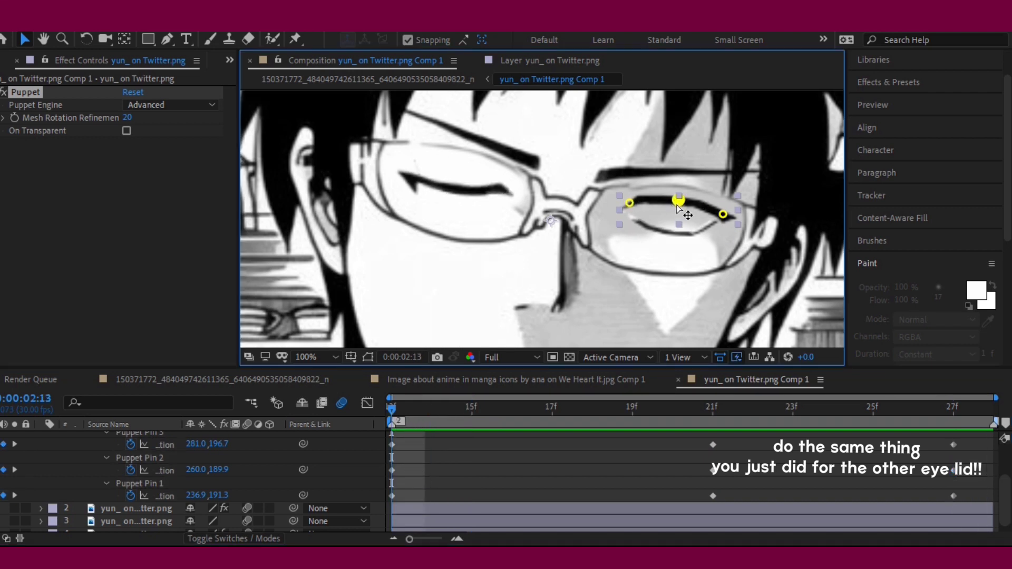
Lower the middle, left and right pins to shut the right eyelid, then select its 27f keys.
left_click_drag(678, 200, 677, 227)
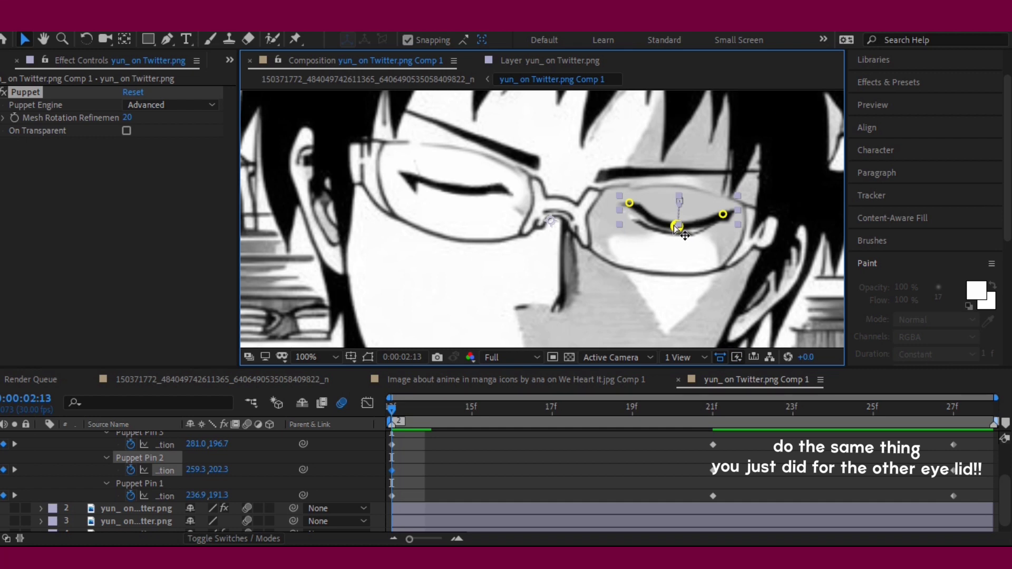
left_click_drag(674, 226, 675, 230)
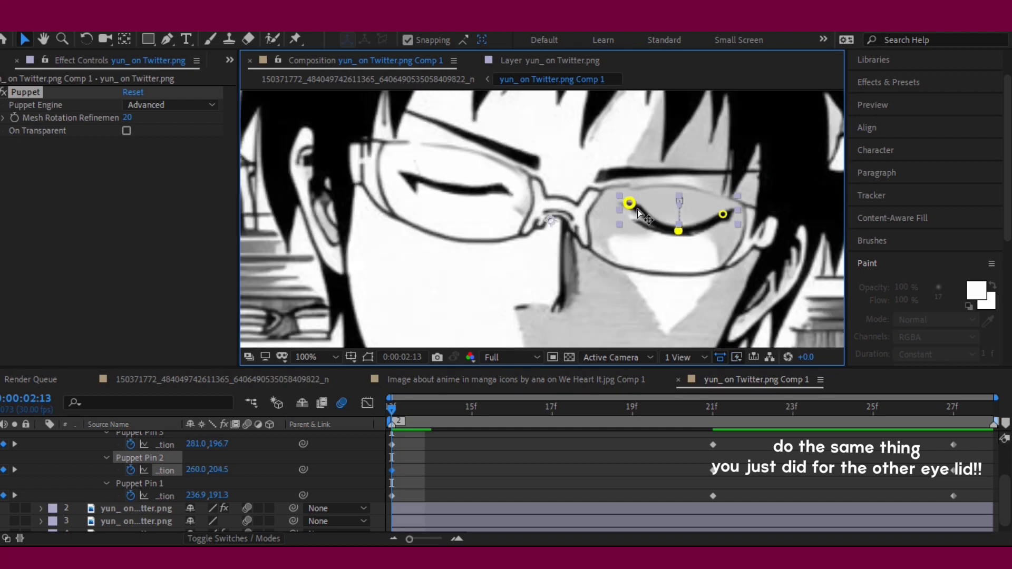
left_click_drag(631, 204, 631, 214)
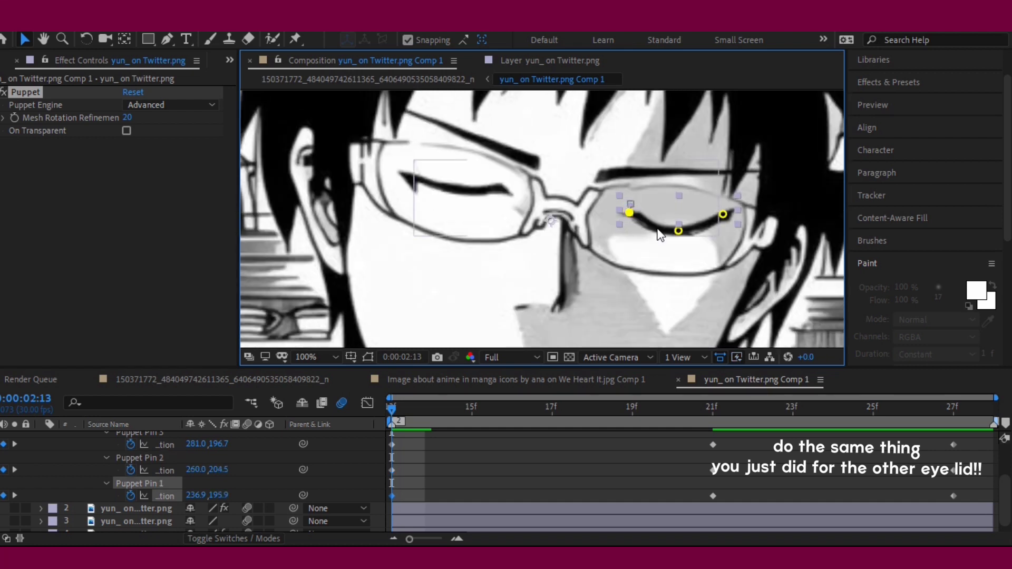
left_click_drag(723, 214, 725, 218)
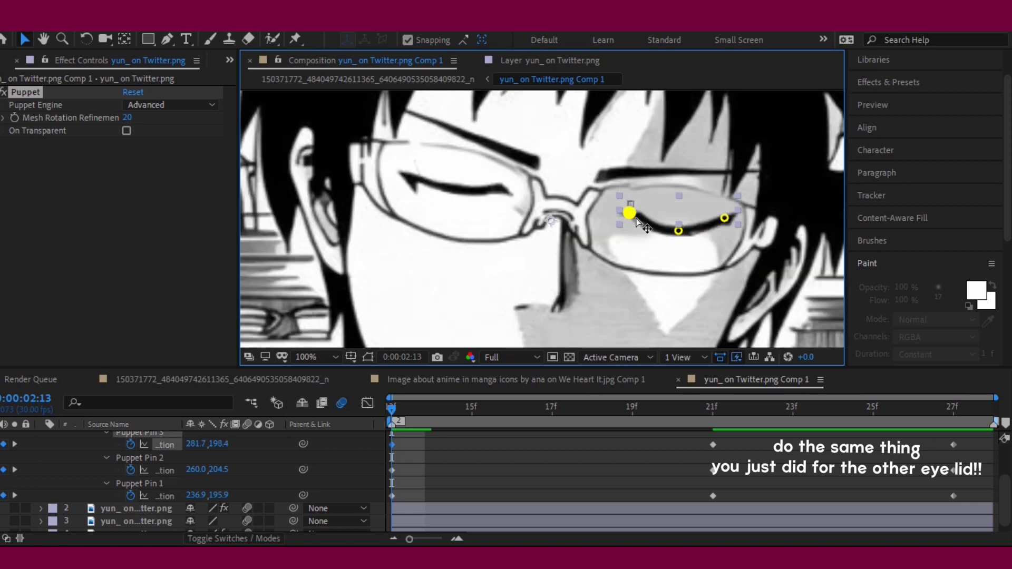
left_click_drag(636, 218, 637, 220)
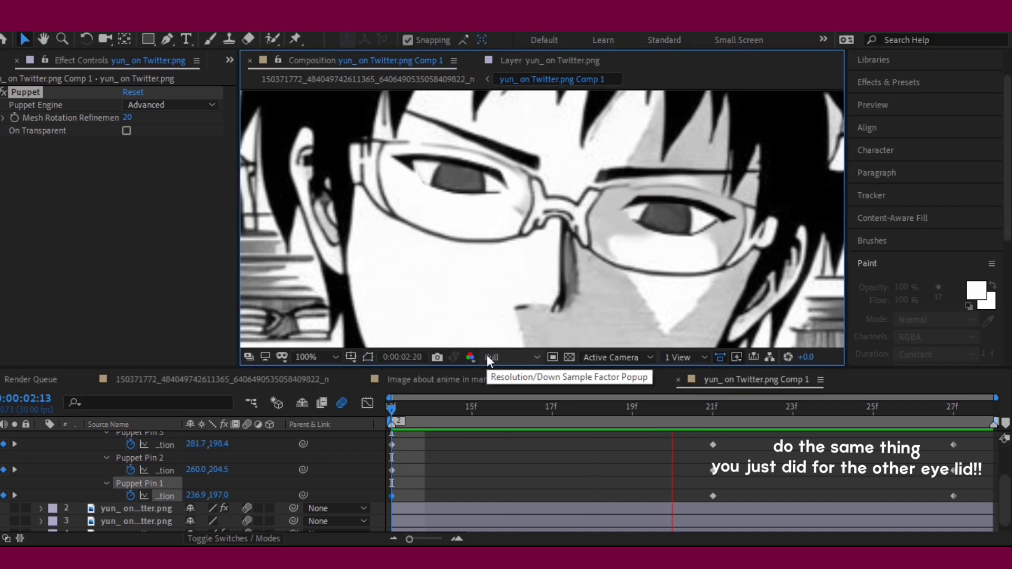
key("space")
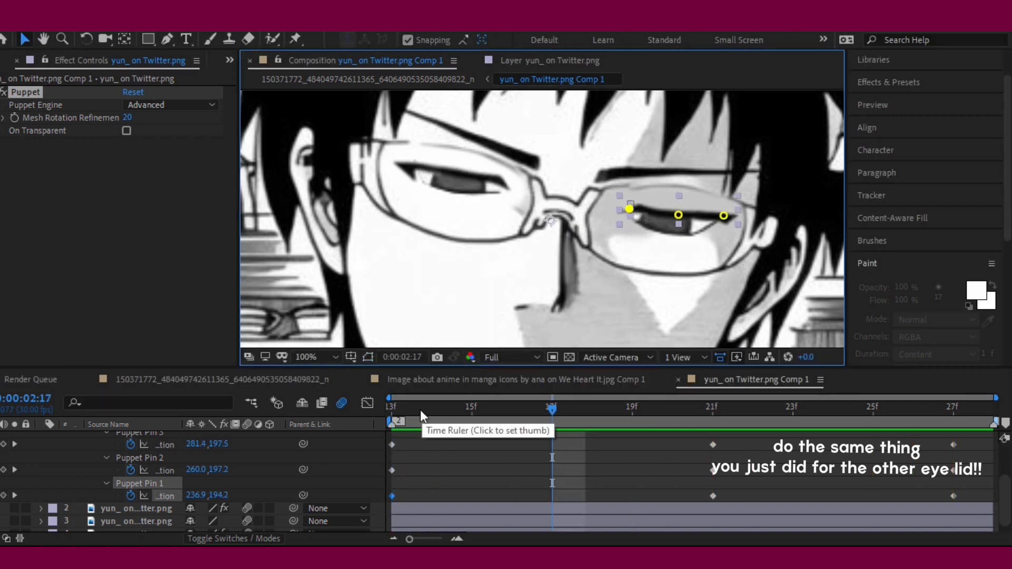
left_click(402, 415)
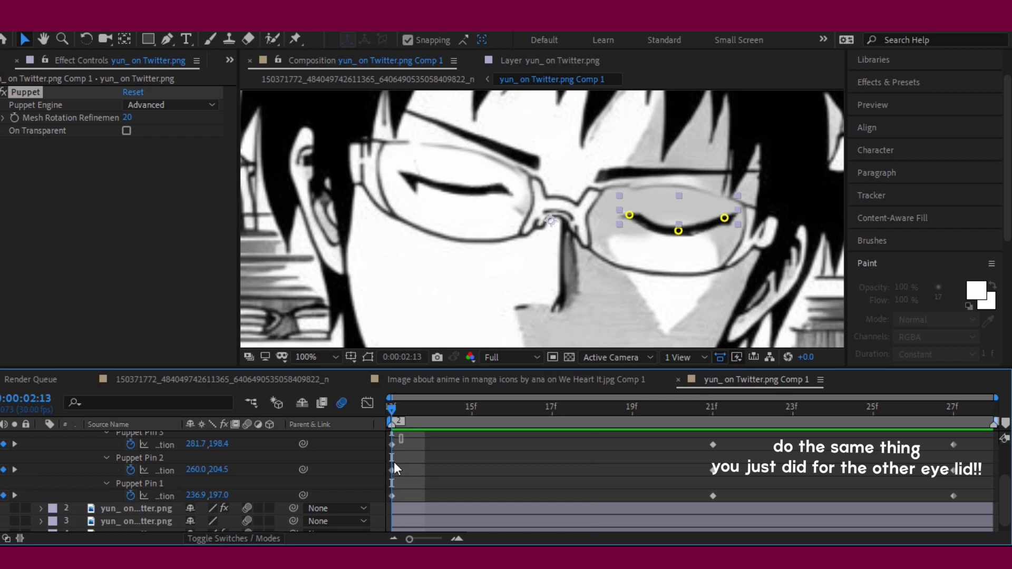
left_click_drag(401, 435, 385, 505)
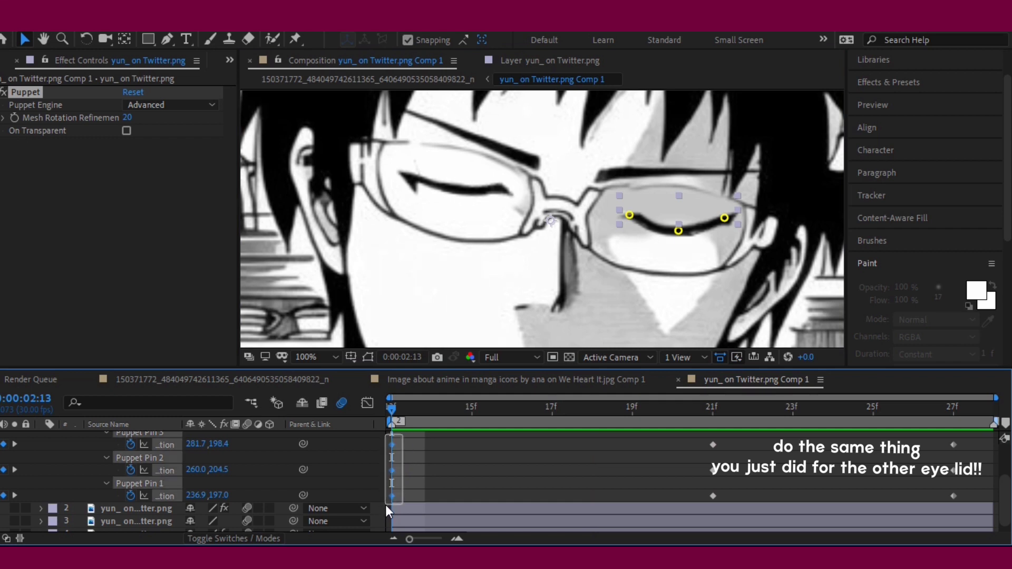
left_click(950, 417)
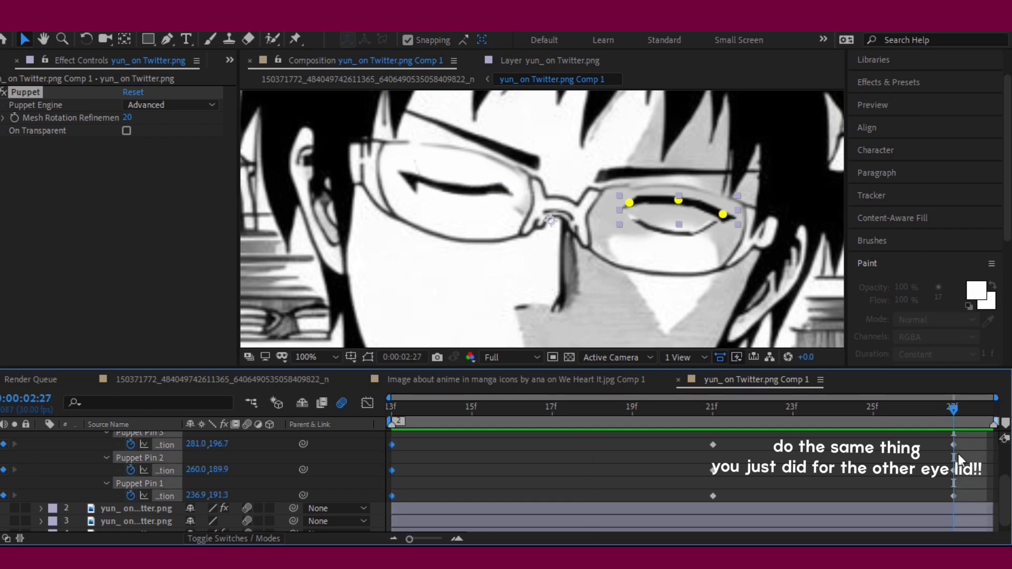
left_click_drag(941, 438, 971, 502)
Undo the mistaken keyframe paste, then select the three closed-lid pin keyframes at 13f.
key("alt+e")
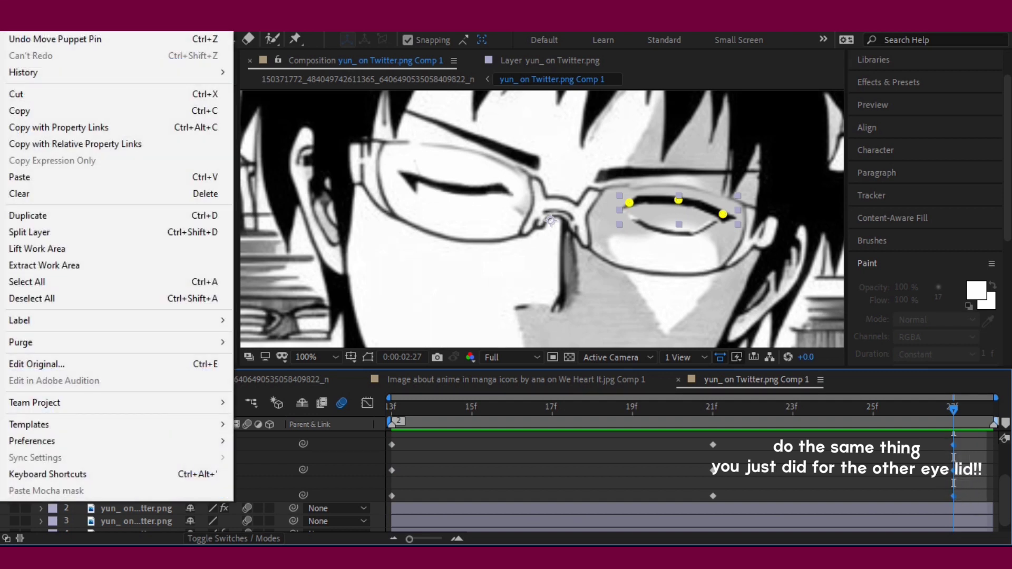
key("c")
key("alt+e")
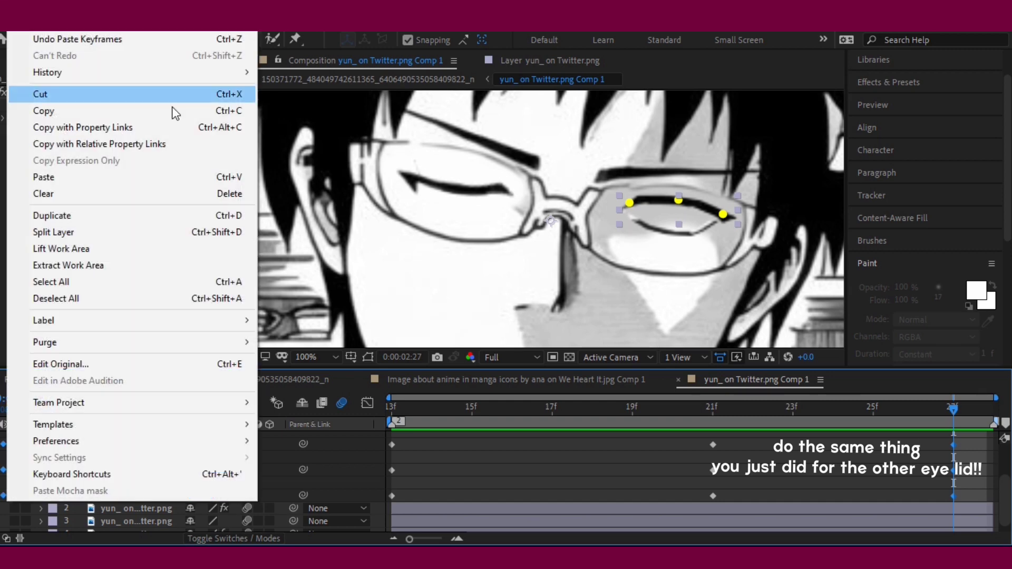
key("v")
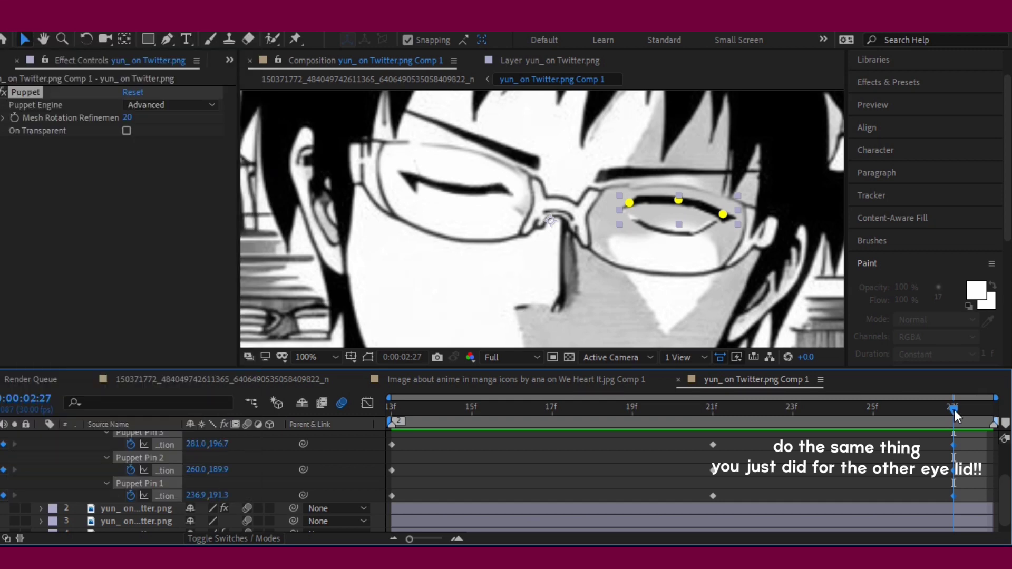
key("alt+e")
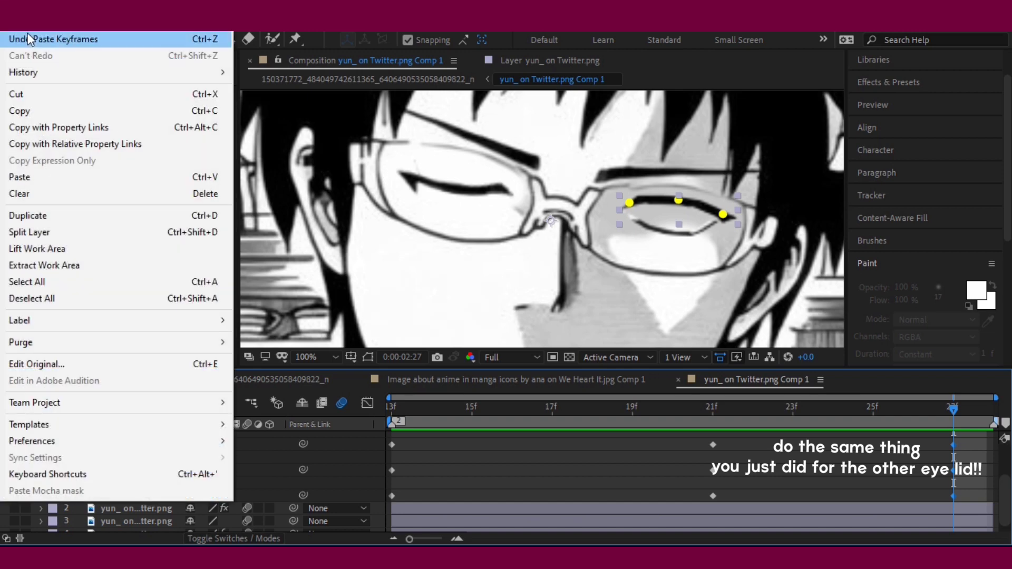
key("v")
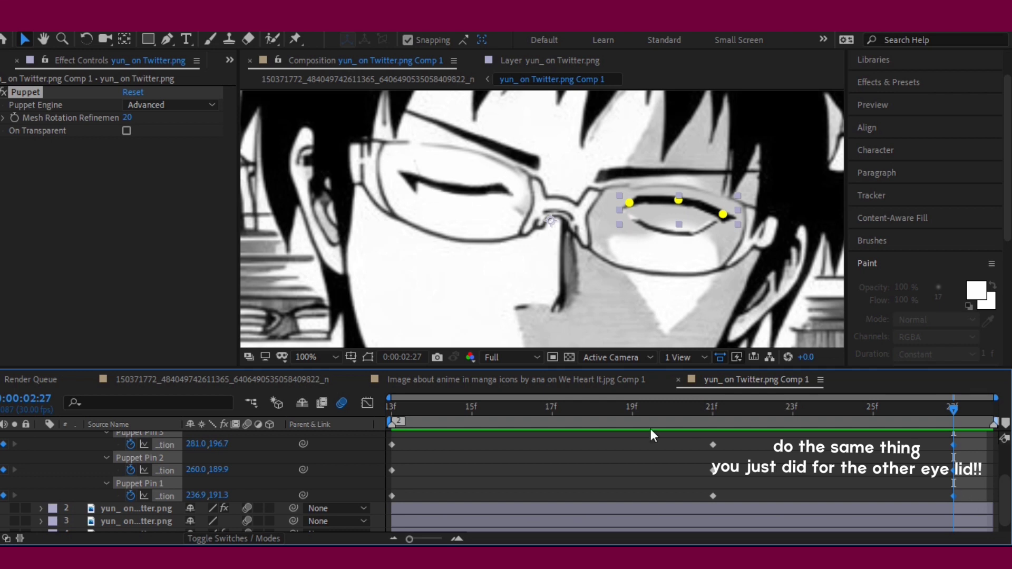
left_click_drag(485, 403, 876, 408)
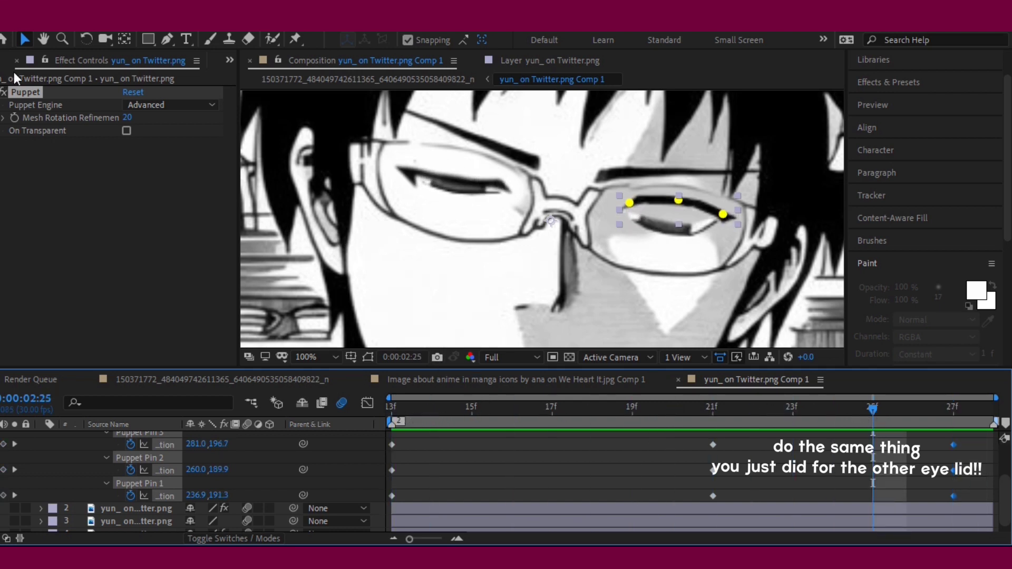
left_click(24, 24)
left_click(25, 39)
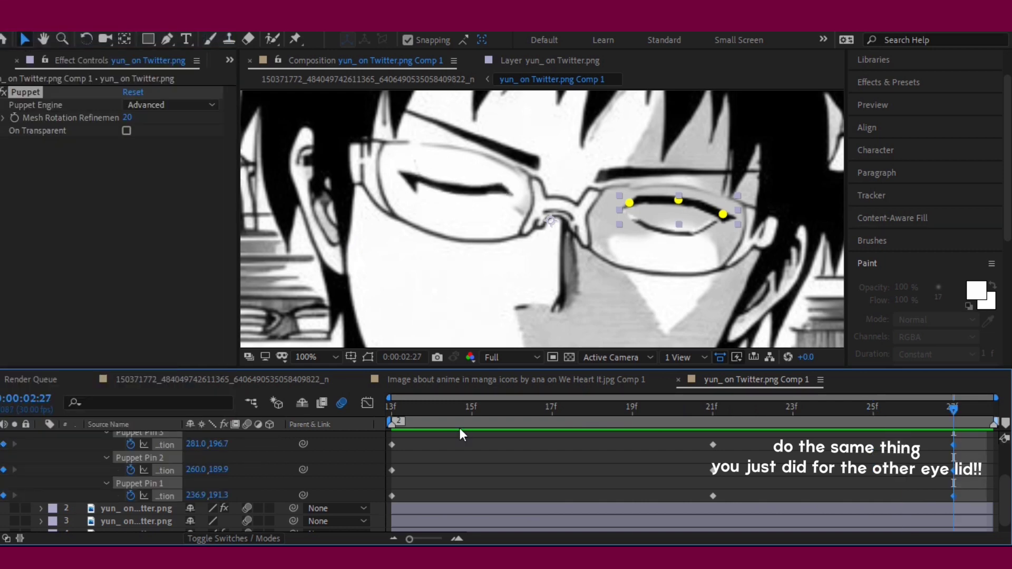
left_click(433, 406)
left_click_drag(432, 407, 391, 407)
left_click_drag(410, 440, 391, 502)
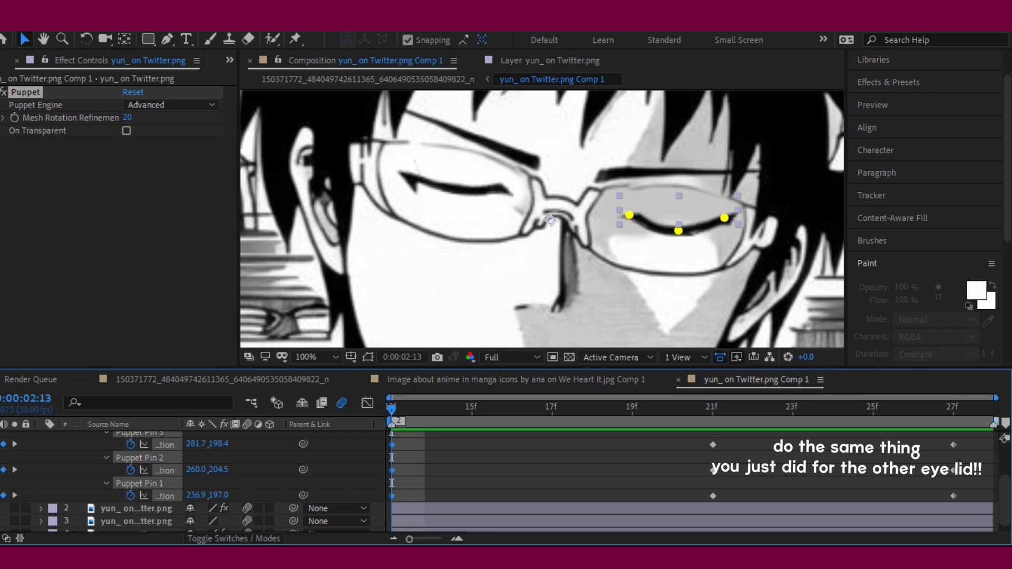
Paste the closed-lid pin keys at 27f, shift them one frame later to 28f, and preview.
left_click(952, 421)
key("ctrl+v")
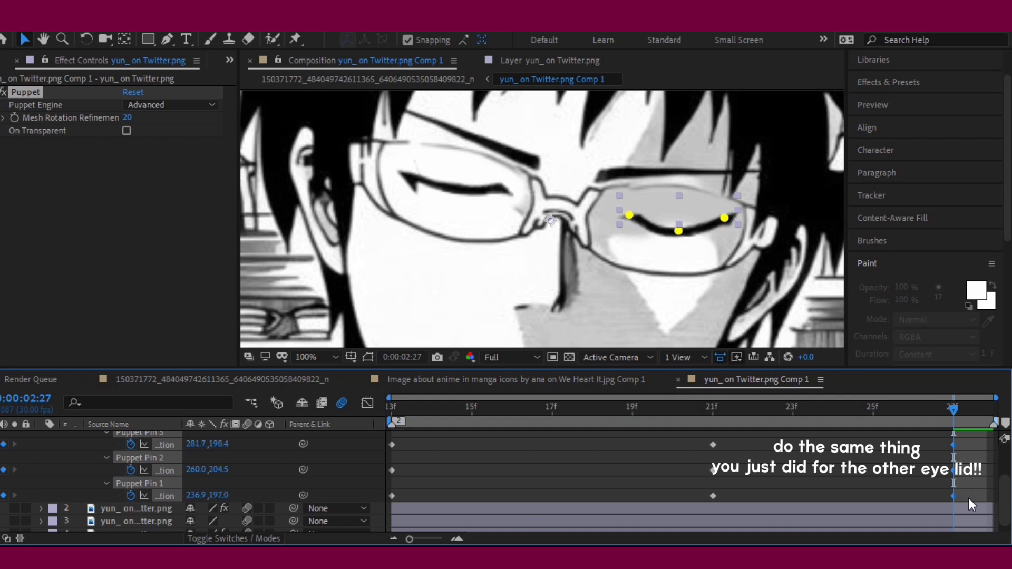
key("alt+Right")
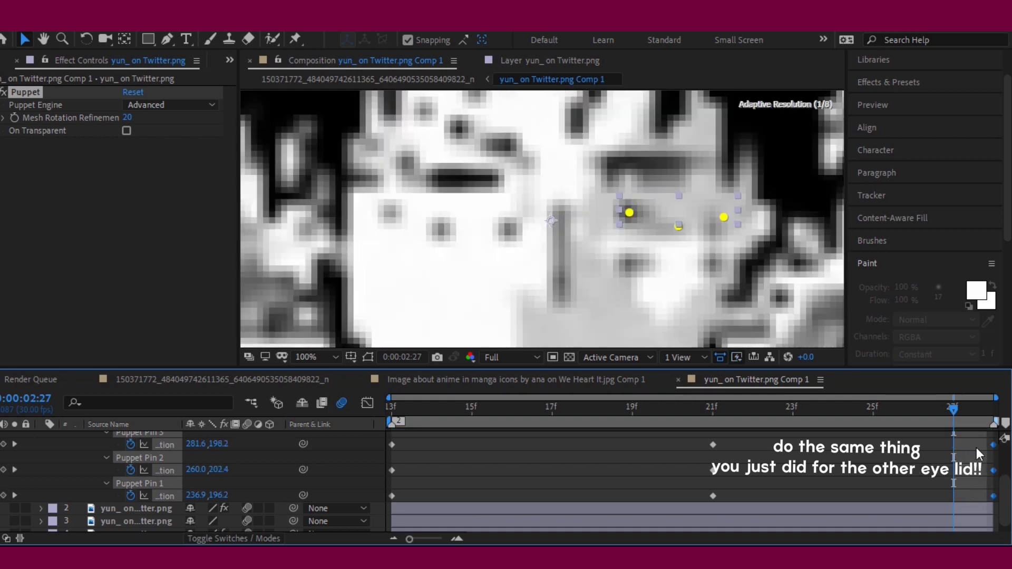
left_click(451, 406)
left_click_drag(451, 406, 391, 403)
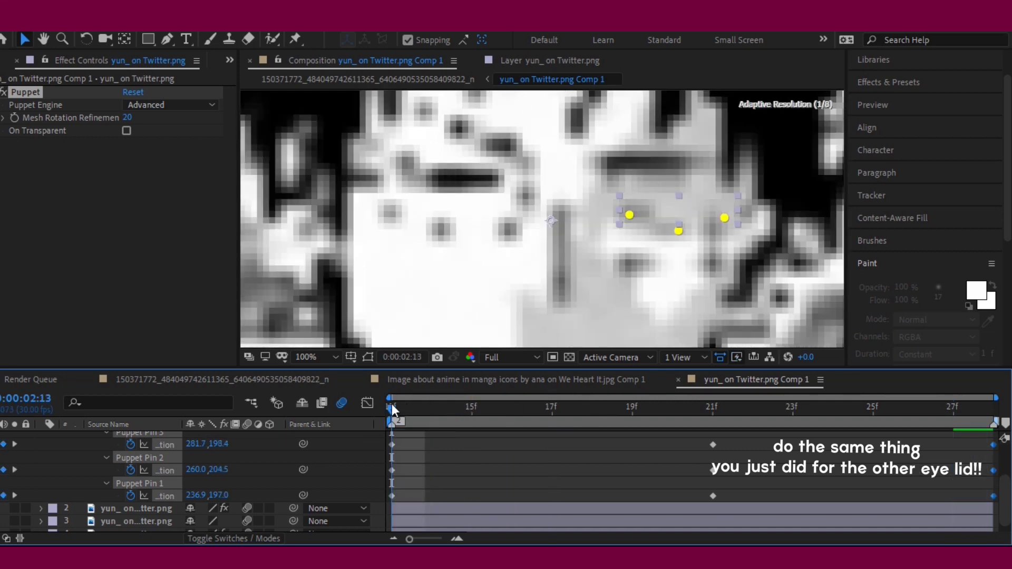
key("space")
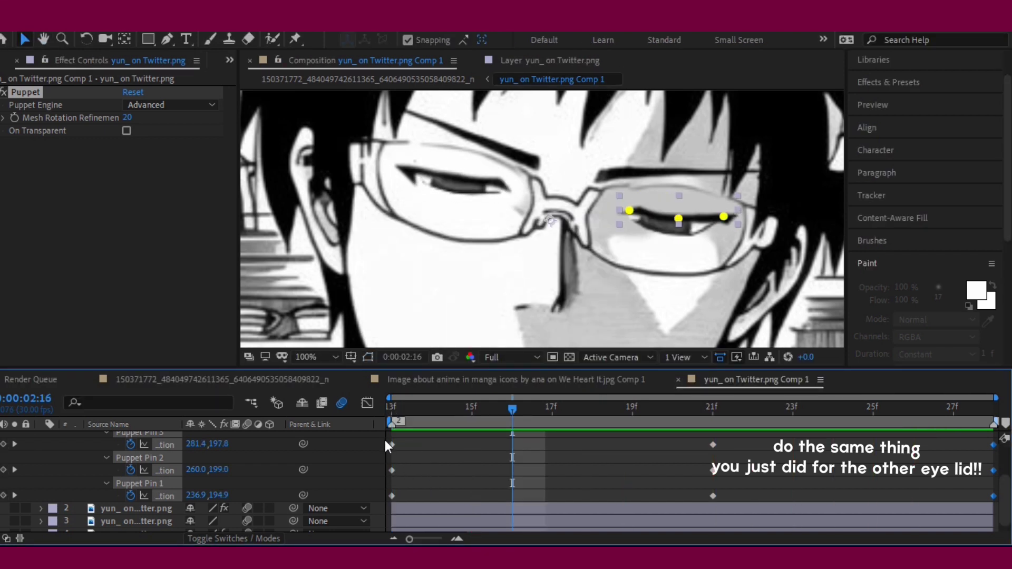
mouse_move(386, 437)
left_mouse_down()
mouse_move(915, 505)
mouse_move(997, 488)
left_mouse_up()
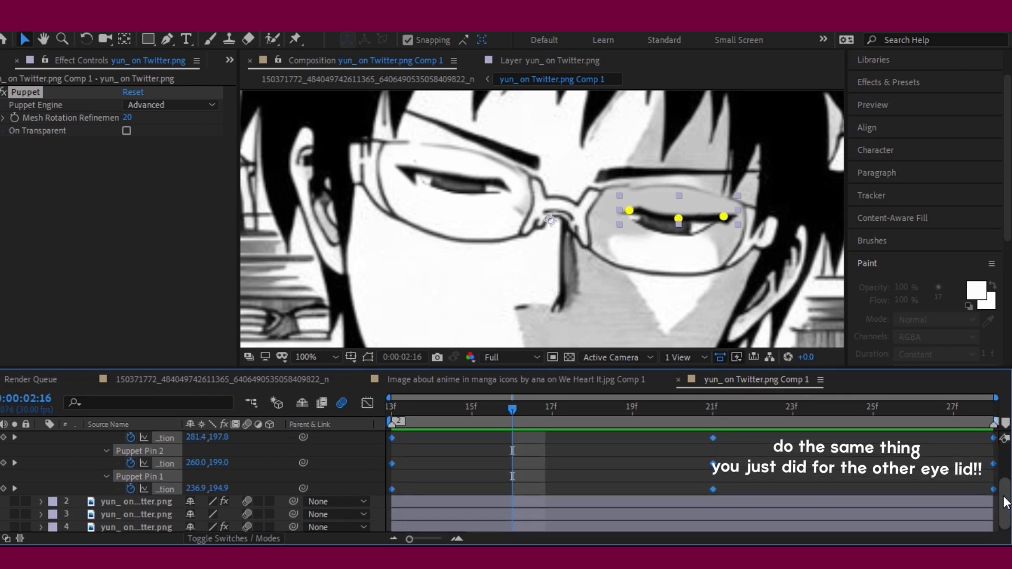
Apply Easy Ease to all of the right eyelid's pin keyframes.
scroll(1004, 501, "up", 1)
right_click(711, 445)
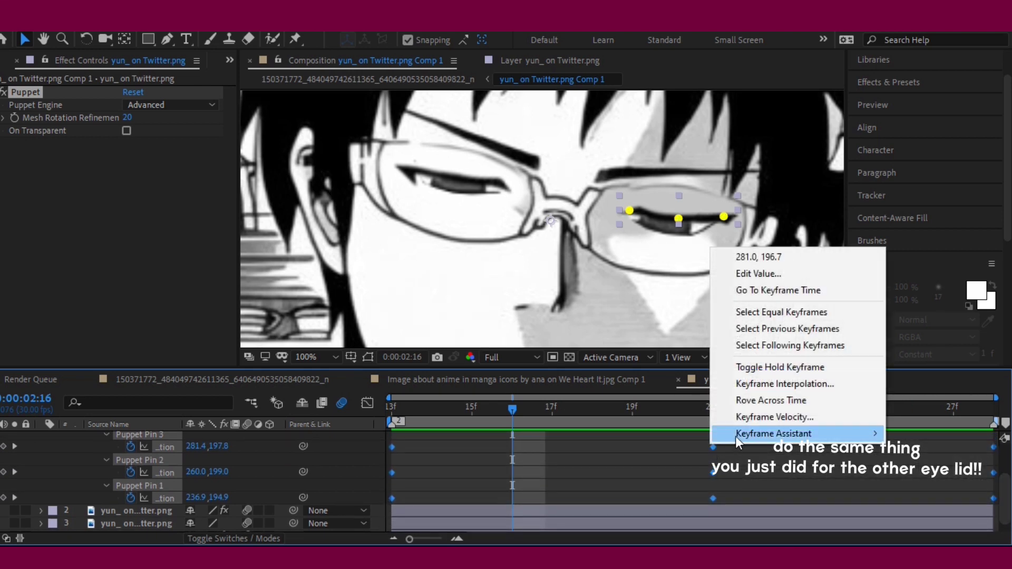
mouse_move(735, 435)
left_click(494, 333)
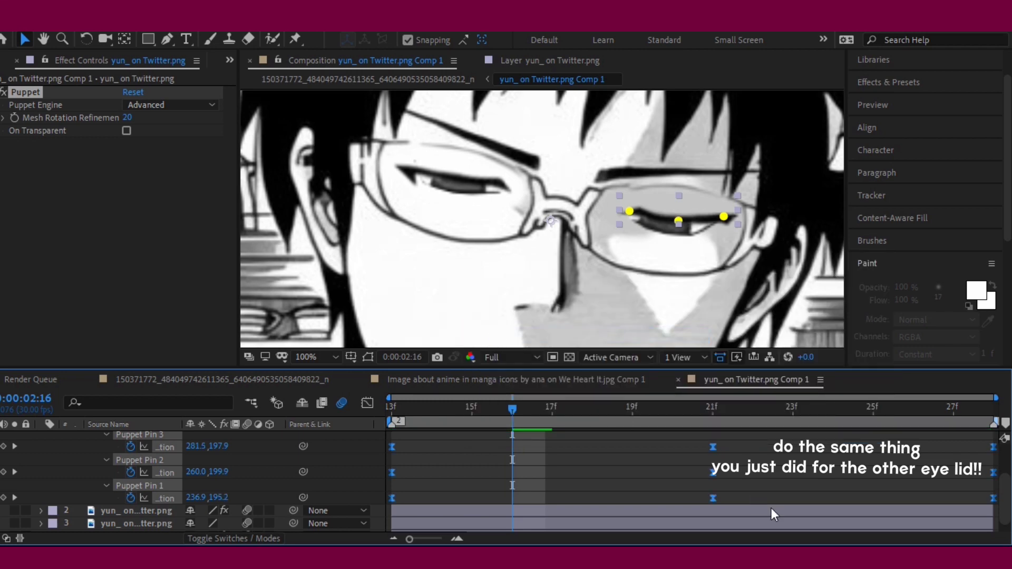
Play back the eased blink from 13f, collapsing layer 1's properties along the way.
scroll(843, 491, "up", 2)
scroll(922, 473, "up", 2)
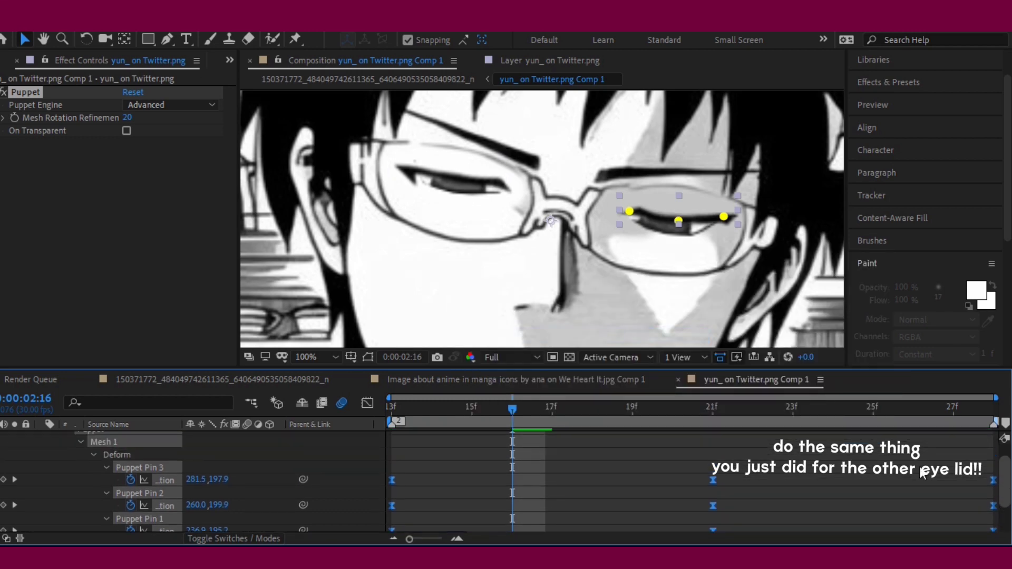
left_click_drag(471, 407, 373, 409)
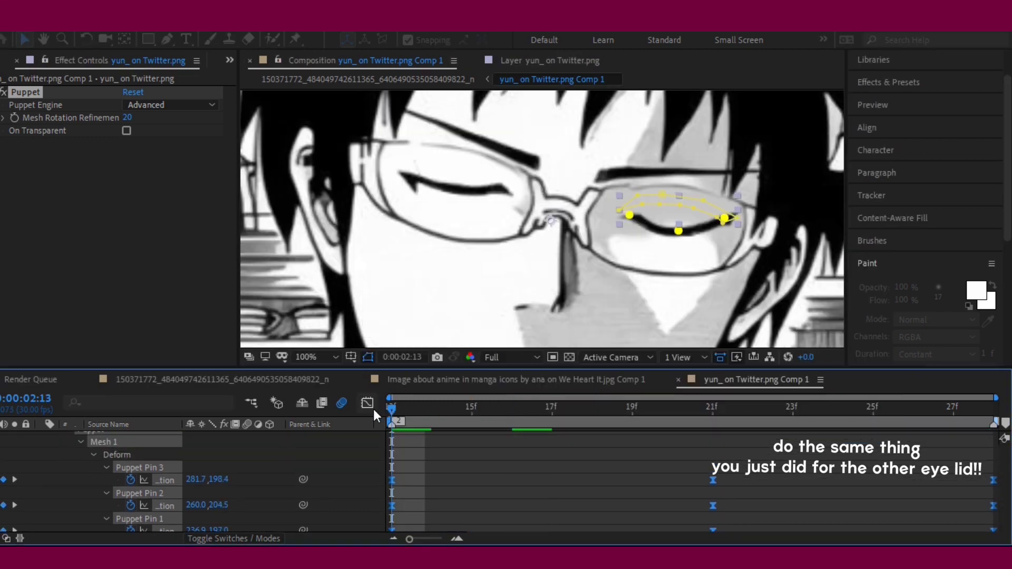
key("space")
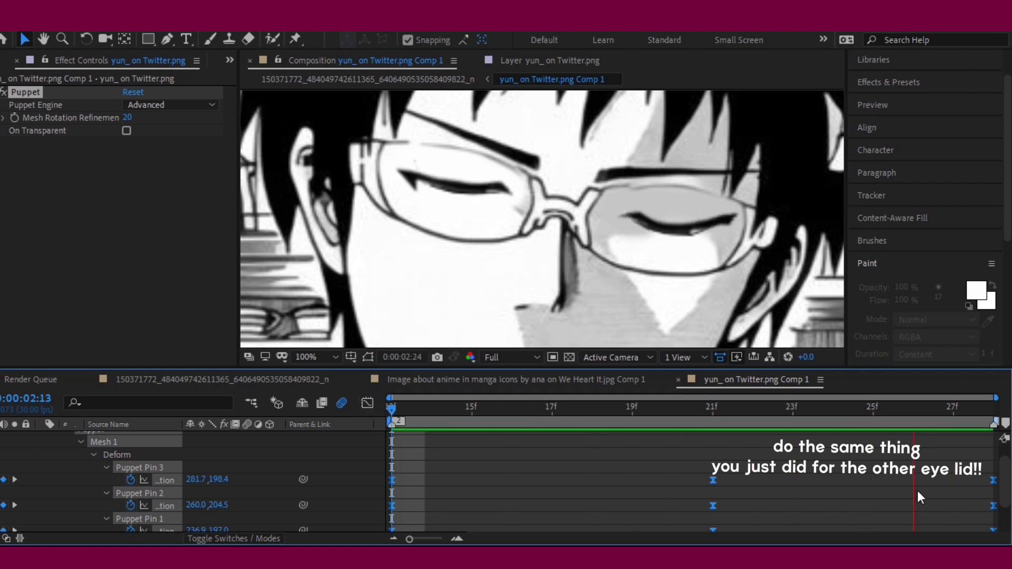
scroll(1007, 459, "up", 1)
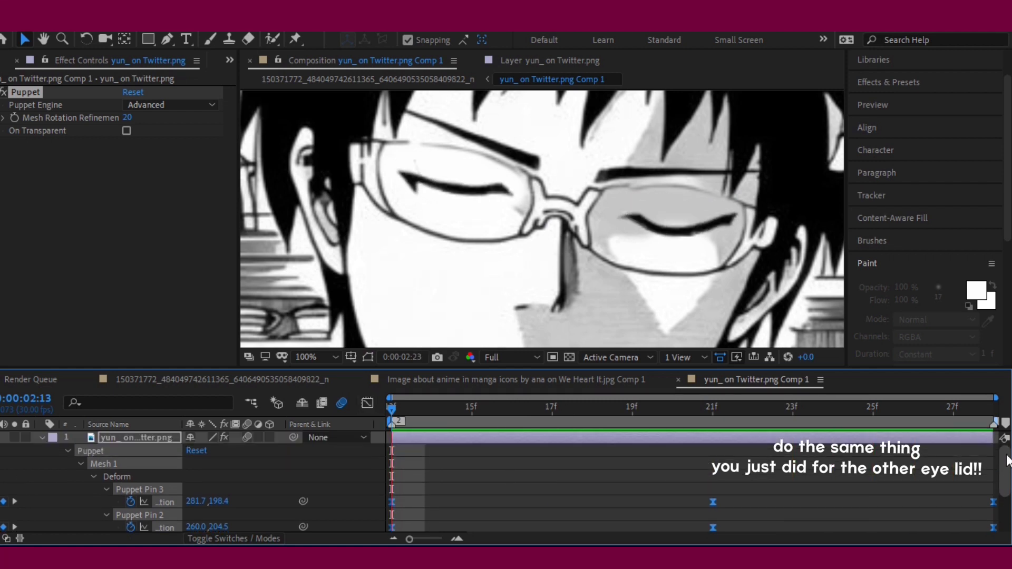
left_click(42, 441)
key("space")
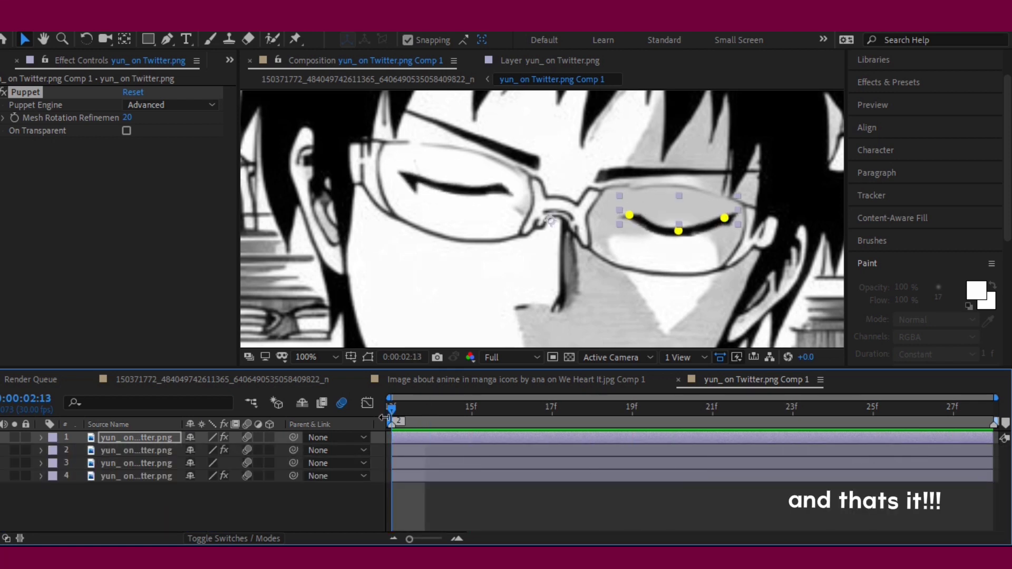
key("space")
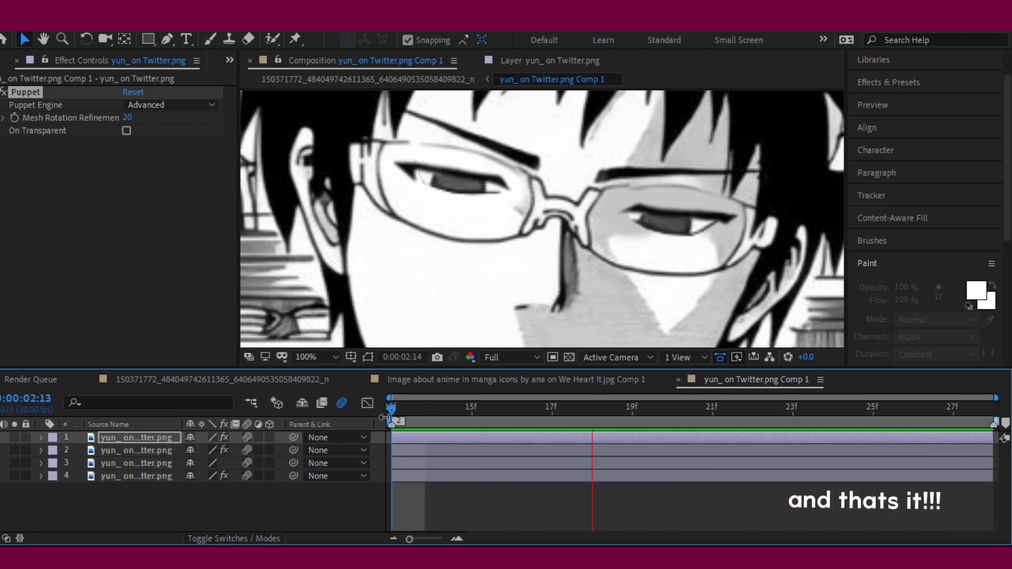
key("space")
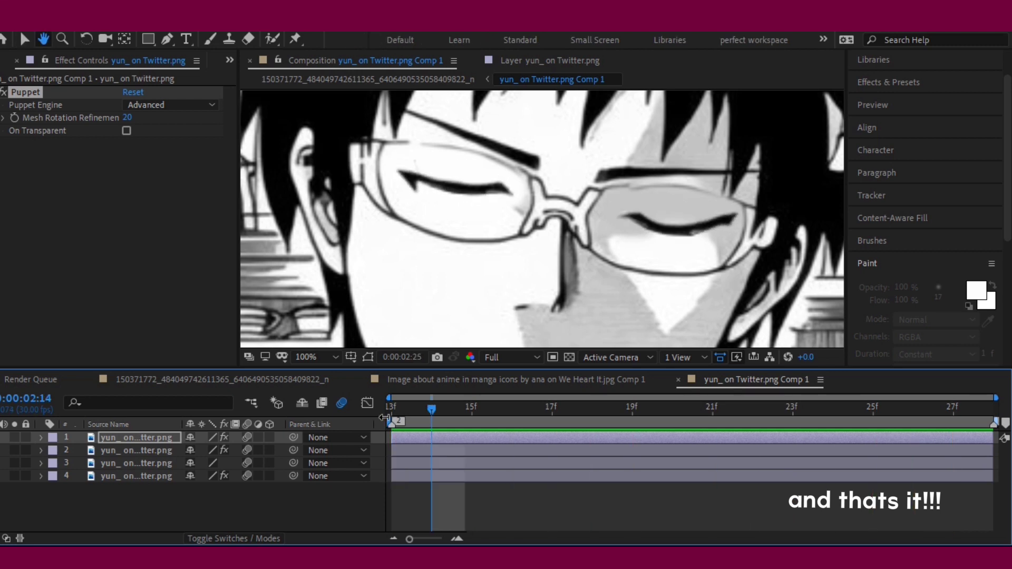
Open the main 150371772… composition and preview the edit from near its start.
left_click(147, 378)
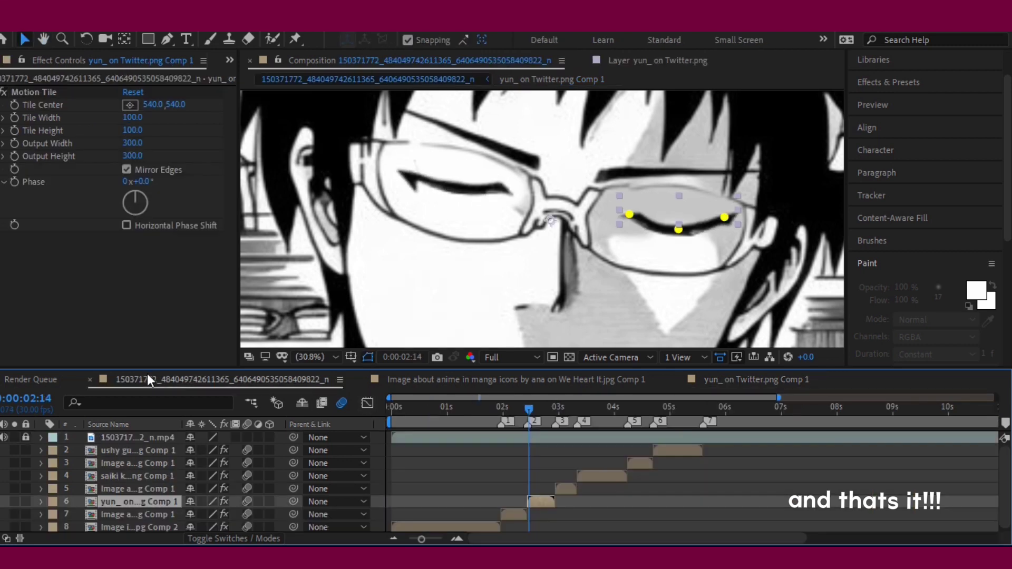
left_click(461, 413)
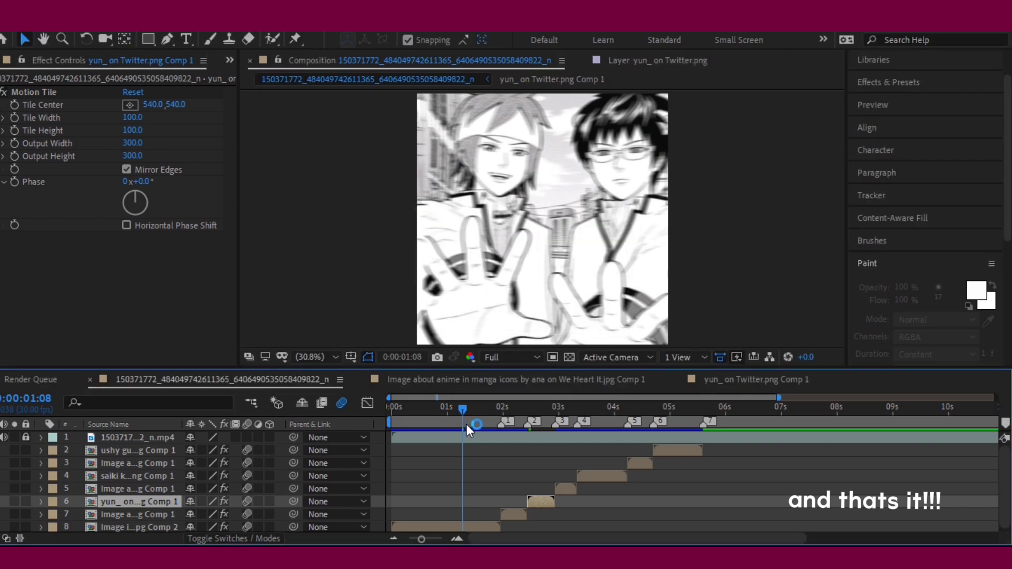
left_click_drag(464, 425, 382, 422)
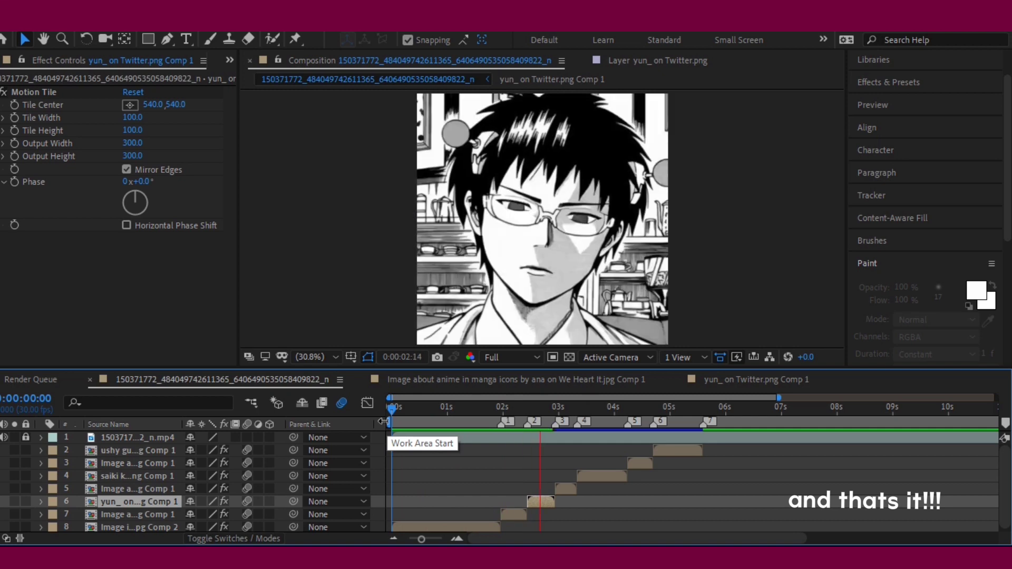
key("space")
left_click(435, 420)
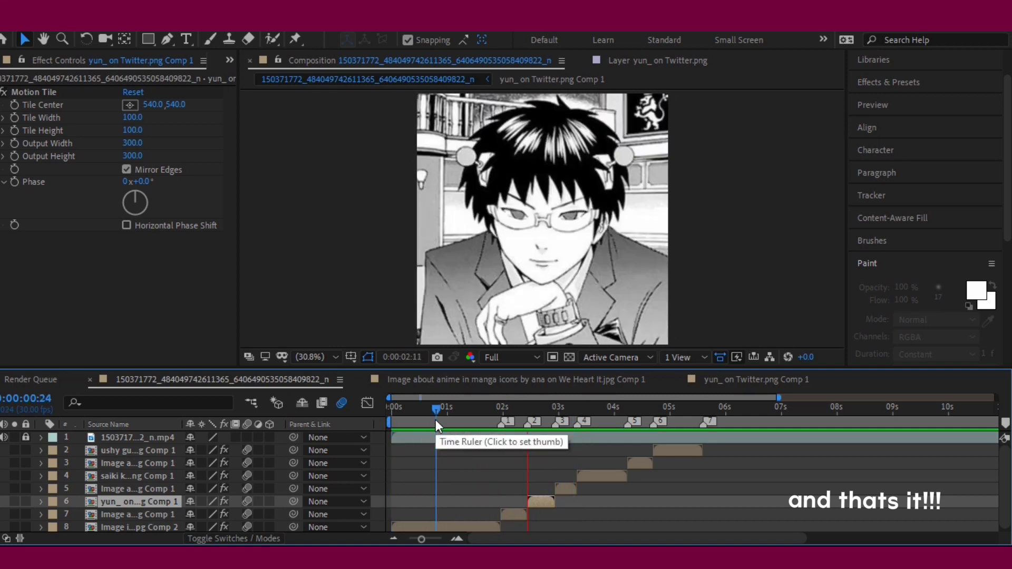
key("space")
left_click(402, 431)
key("space")
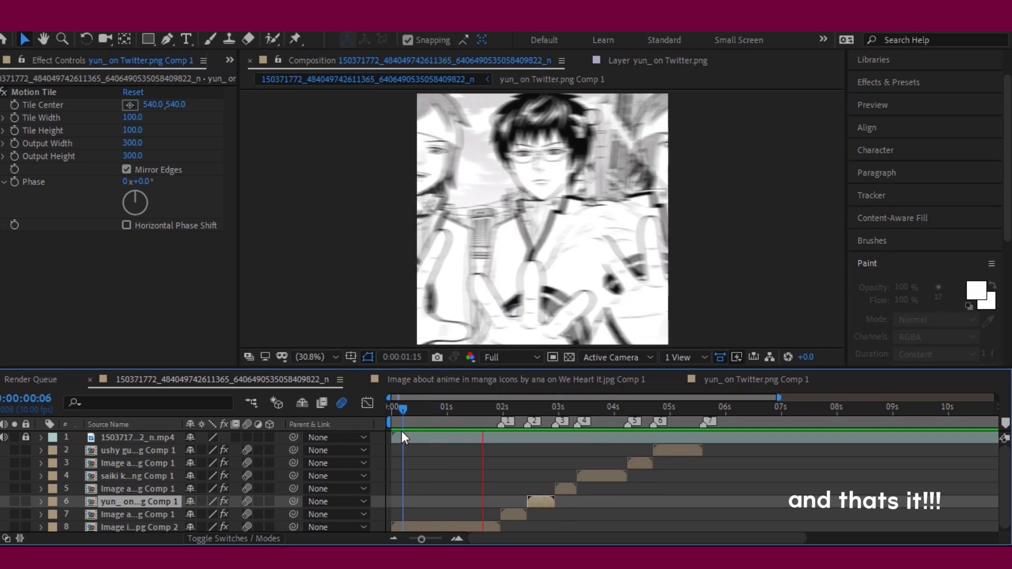
key("space")
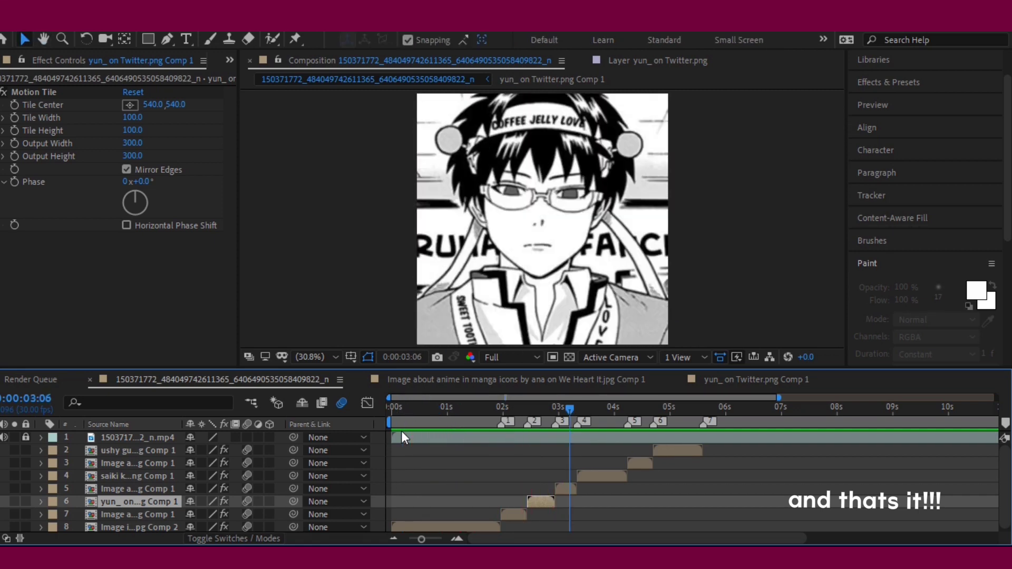